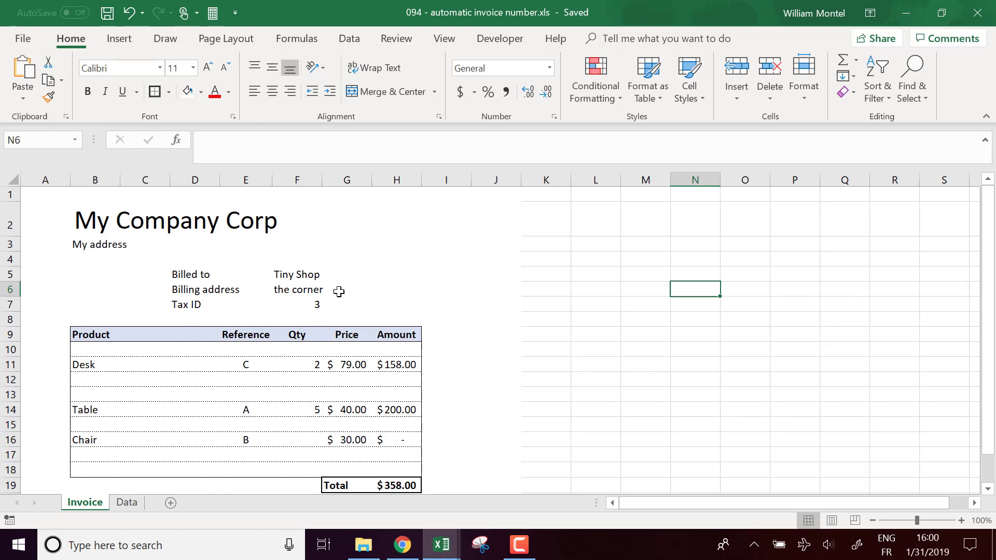
# Insert a blank row 8 above the product table and label D8 'Invoice #'
pyautogui.moveTo(51, 197)
pyautogui.mouseDown()
pyautogui.moveTo(412, 306)
pyautogui.moveTo(475, 369)
pyautogui.moveTo(467, 411)
pyautogui.mouseUp()
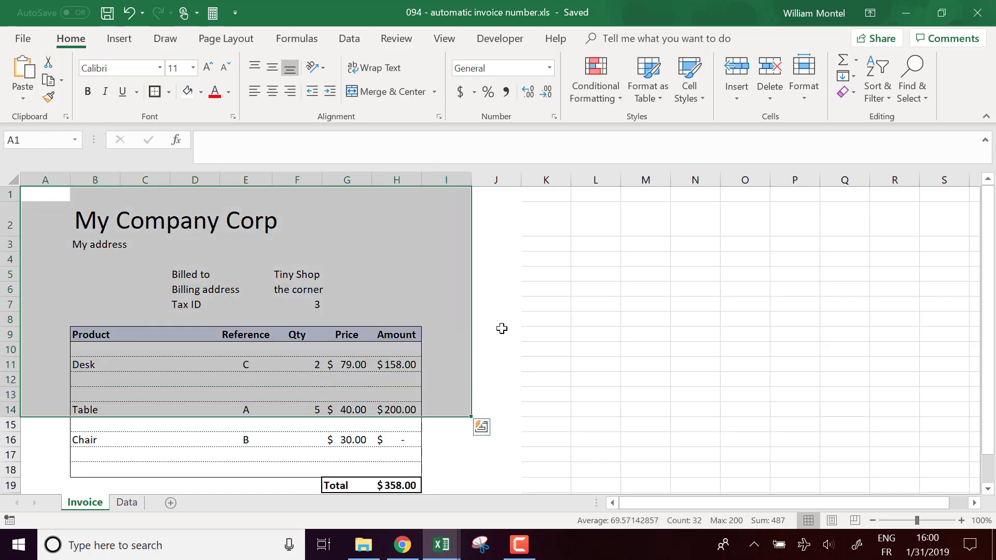
pyautogui.click(554, 298)
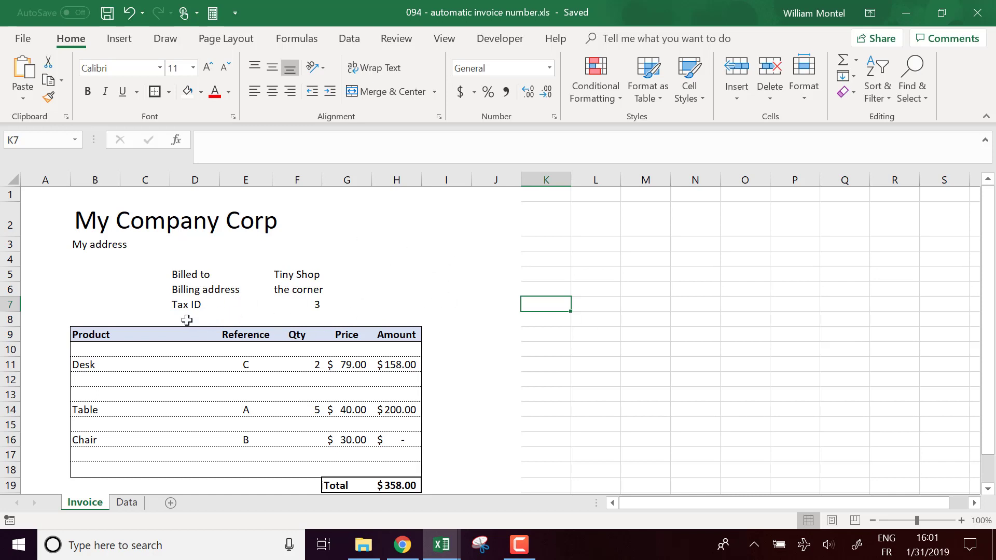
pyautogui.moveTo(190, 314); pyautogui.dragTo(314, 318)
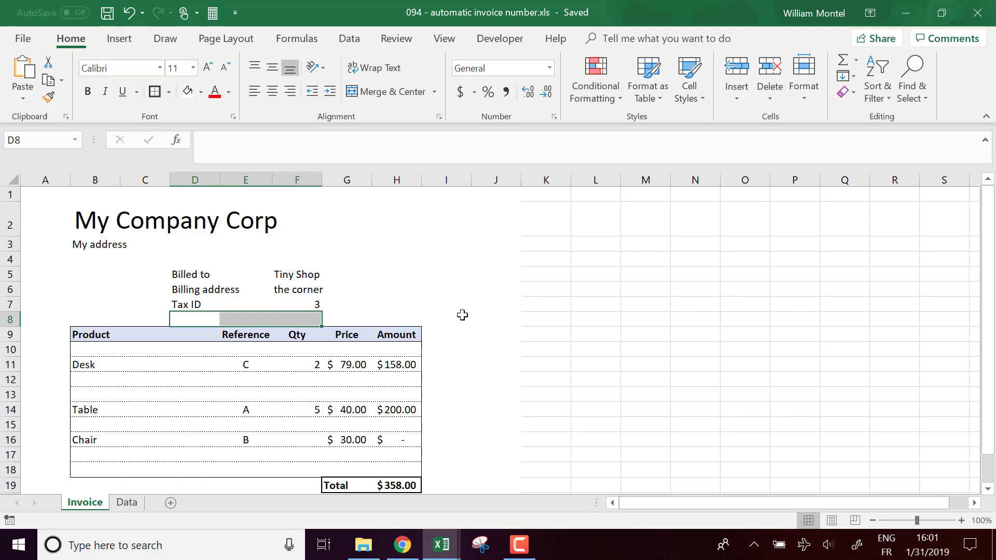
pyautogui.click(456, 289)
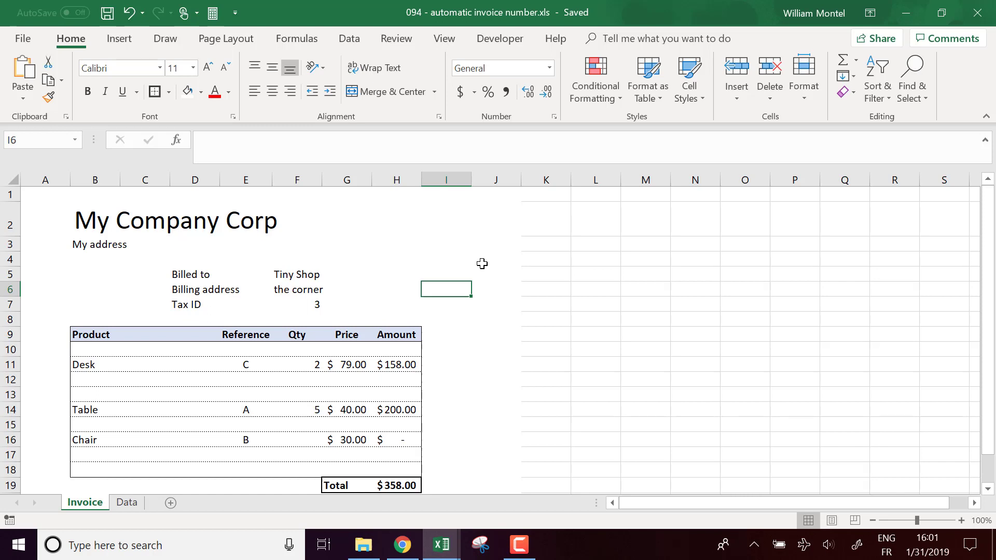
pyautogui.click(10, 320)
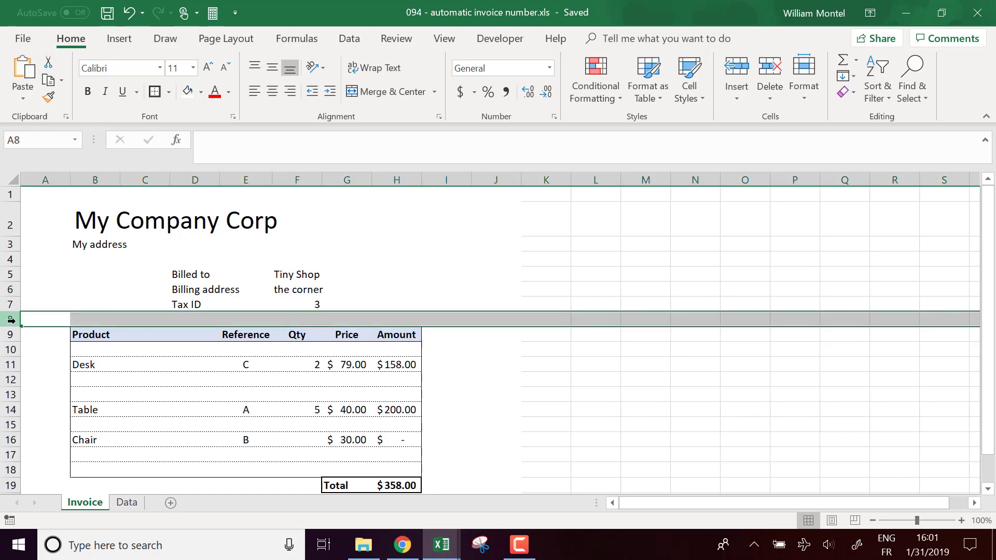
pyautogui.hotkey('ctrl', '+')
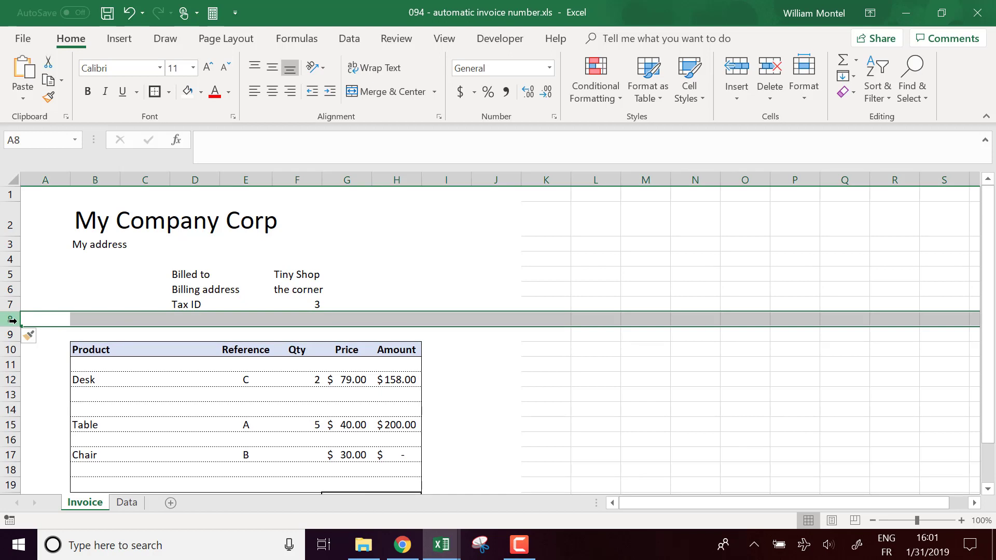
pyautogui.click(182, 322)
pyautogui.write('I')
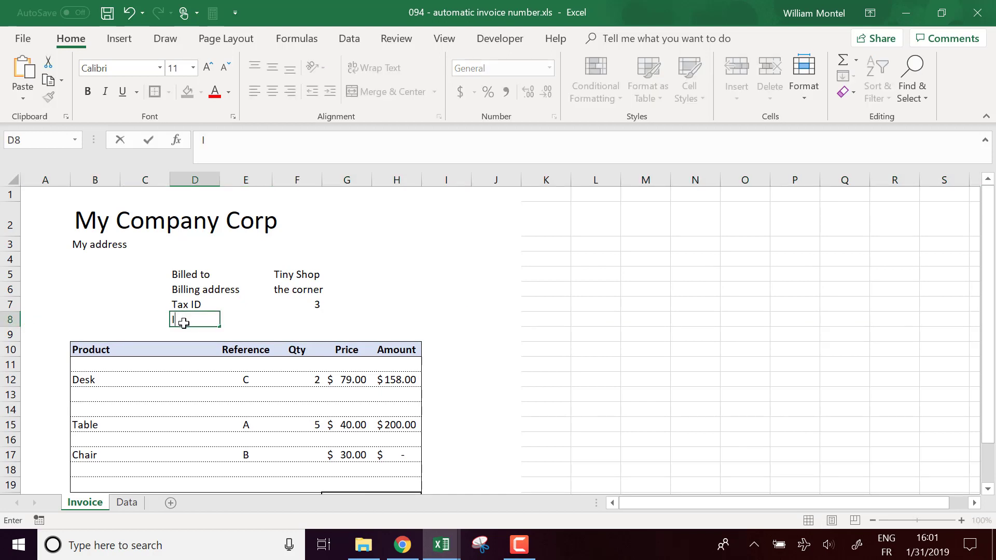
pyautogui.write('nvoice #')
pyautogui.press('Return')
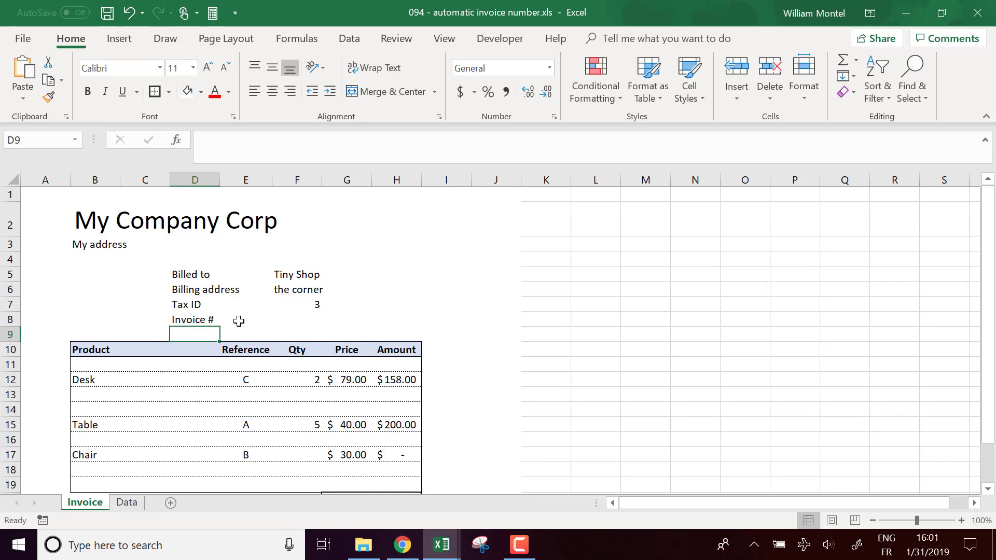
# Add a new sheet named Archive, placed after the Data sheet
pyautogui.click(171, 503)
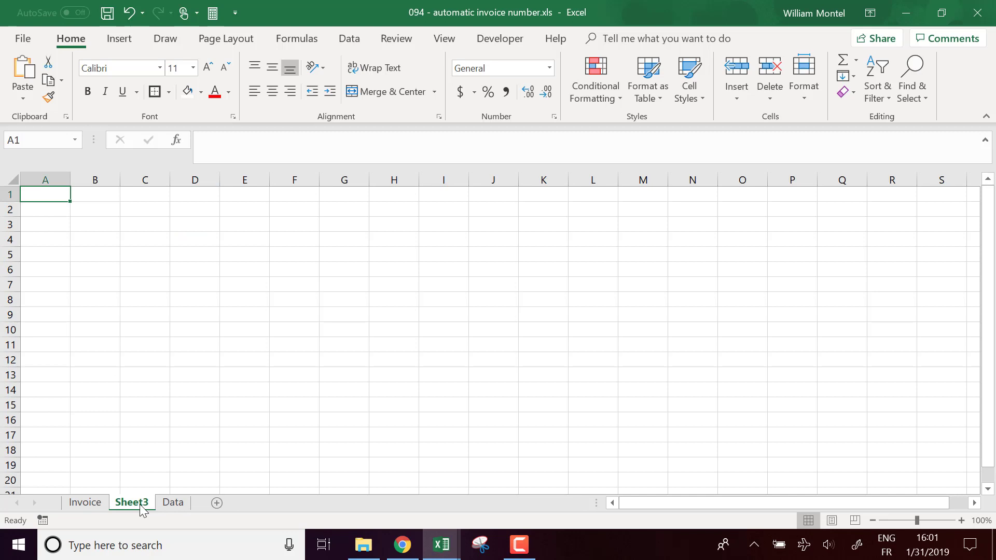
pyautogui.moveTo(185, 514); pyautogui.dragTo(192, 506)
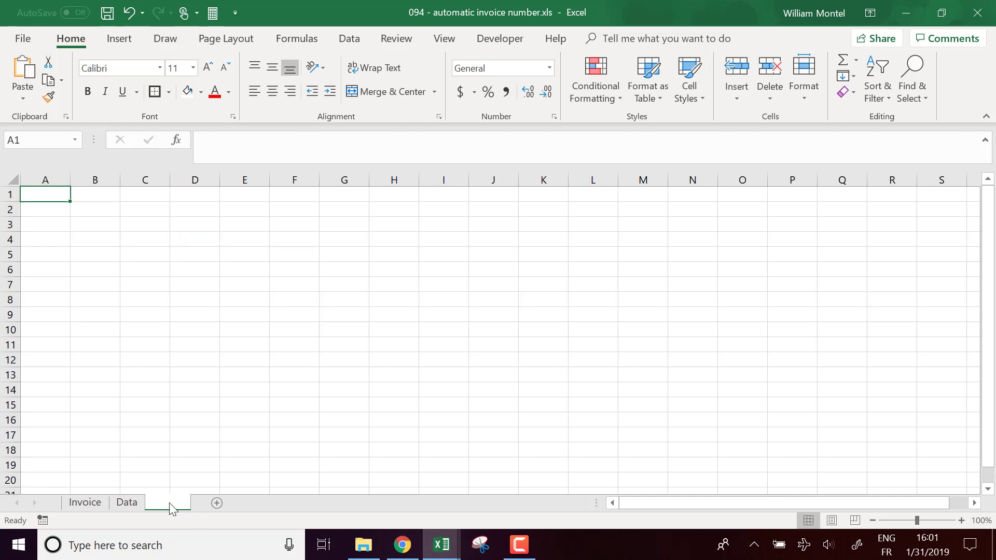
pyautogui.doubleClick(171, 503)
pyautogui.write('Archive')
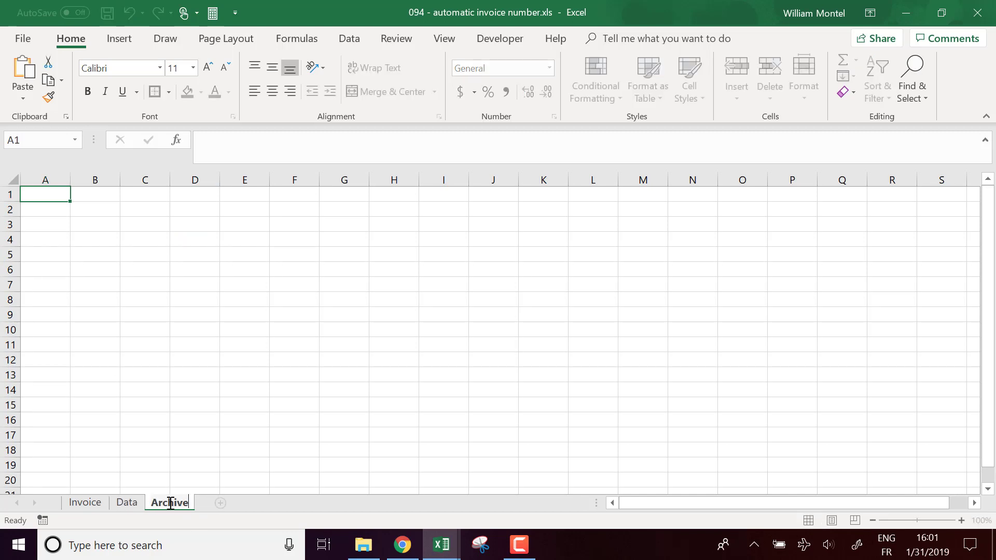
pyautogui.press('Return')
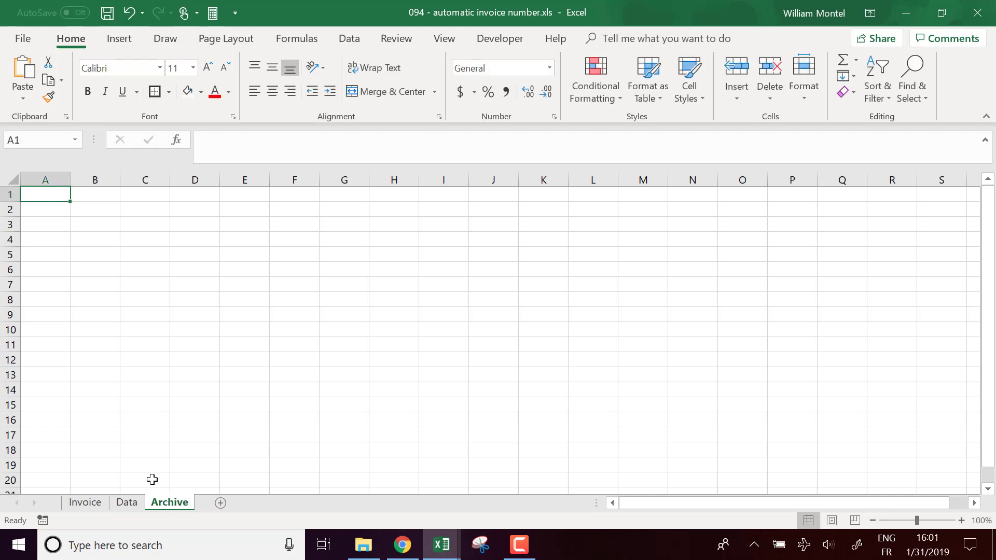
pyautogui.click(176, 140)
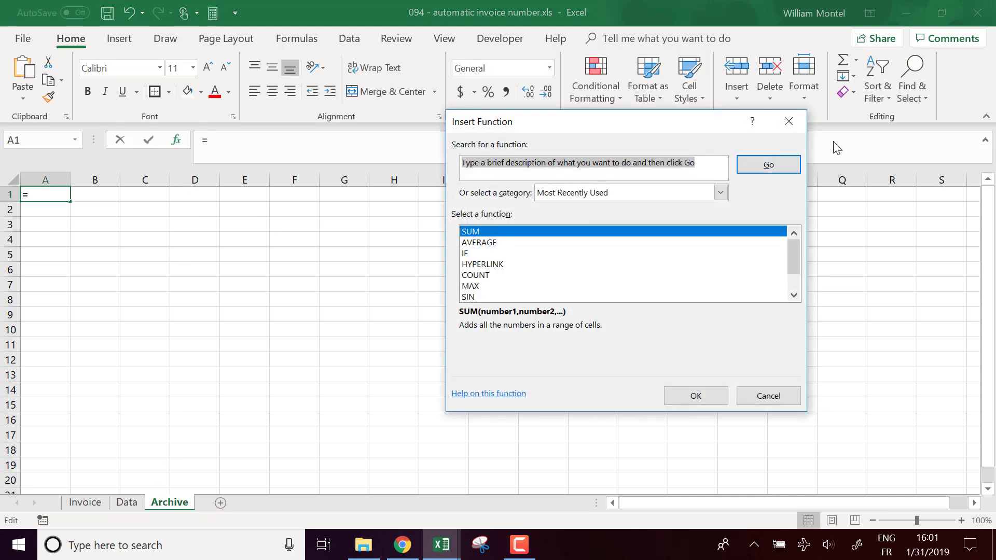
pyautogui.click(788, 128)
pyautogui.click(310, 283)
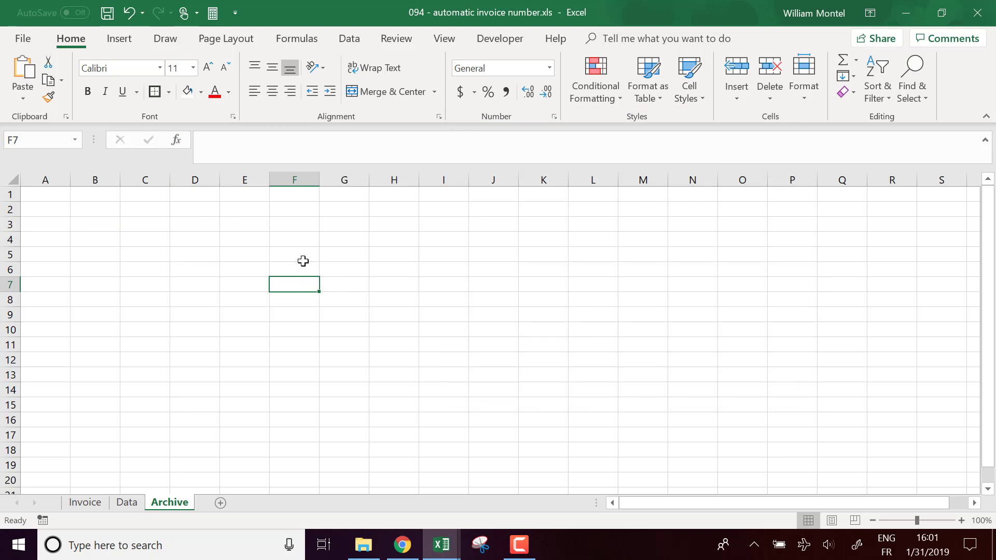
# Enter headers Invoice number, Customer and Total amount in A1:C1, autofitting column A
pyautogui.click(64, 198)
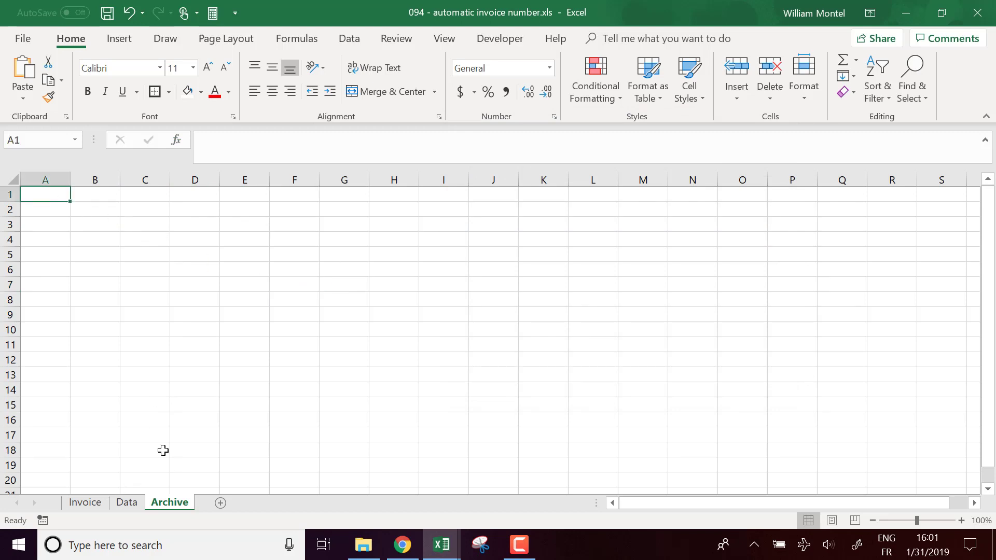
pyautogui.write('In')
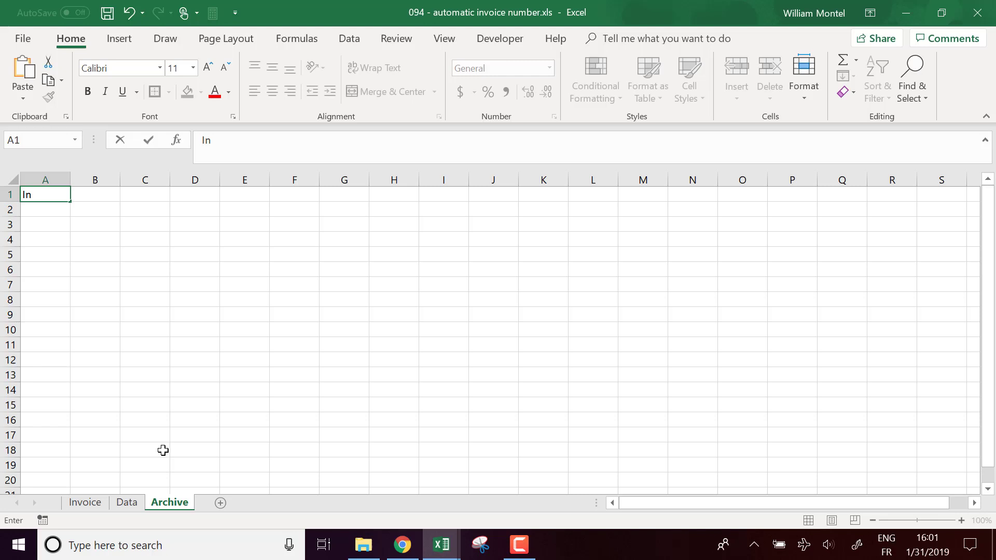
pyautogui.write('voice number')
pyautogui.press('Return')
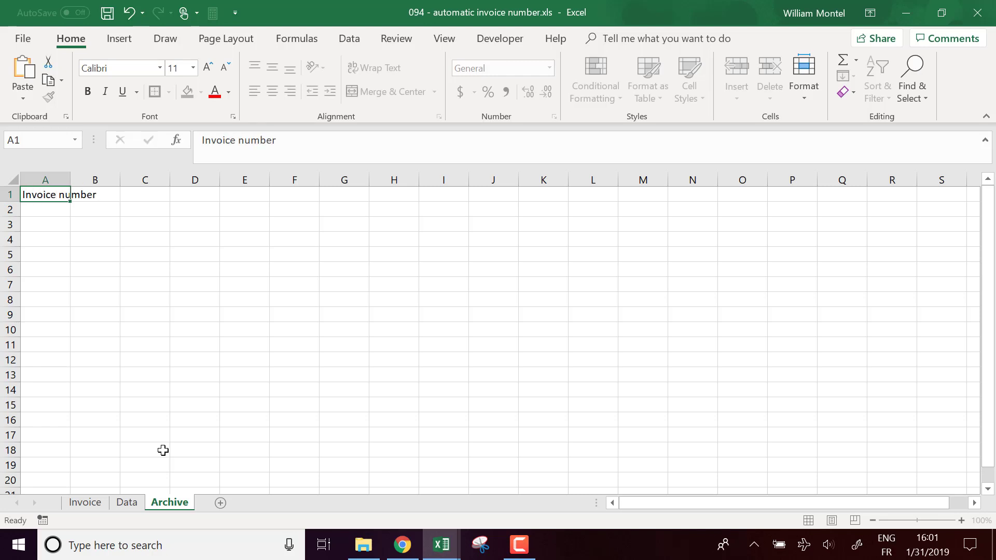
pyautogui.doubleClick(71, 177)
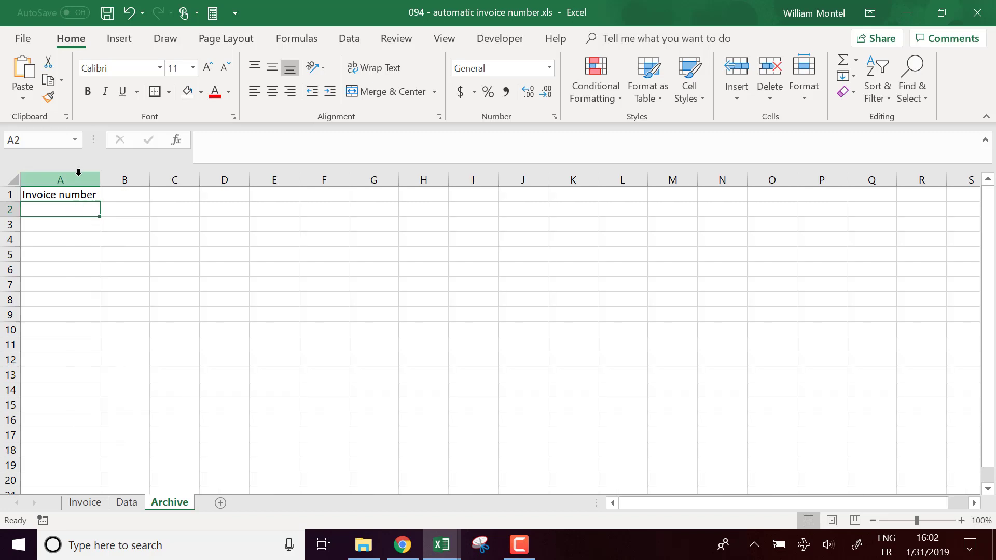
pyautogui.click(139, 198)
pyautogui.write('Customer')
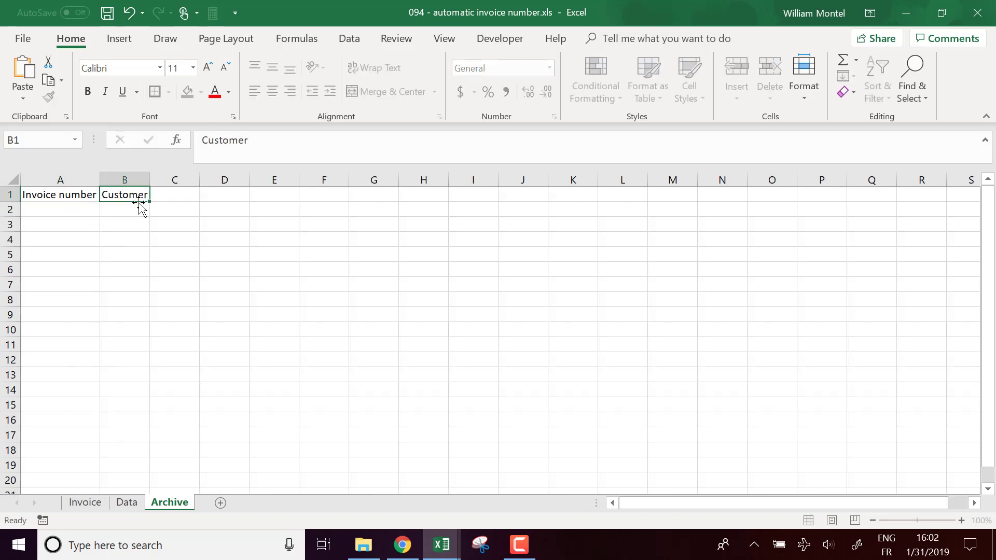
pyautogui.press('Tab')
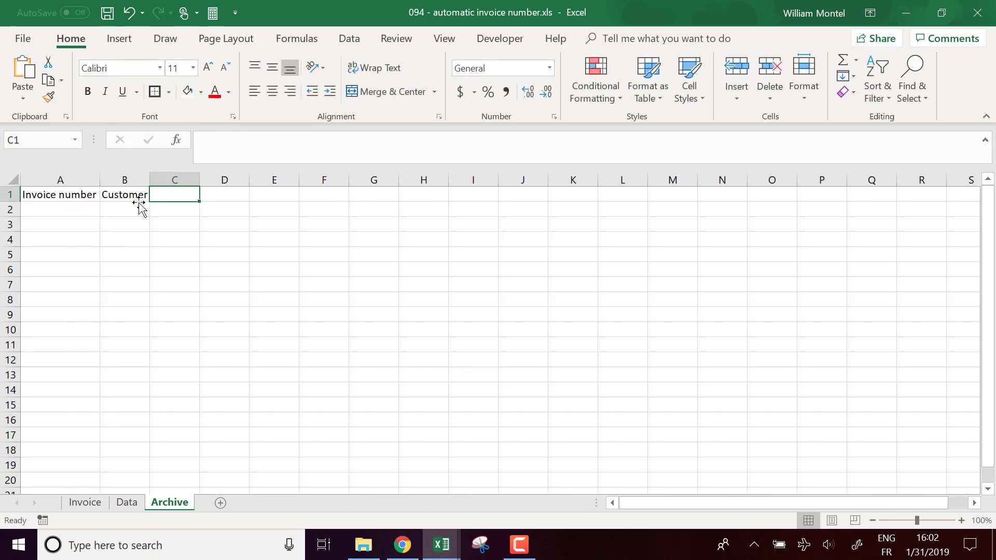
pyautogui.write('Total a')
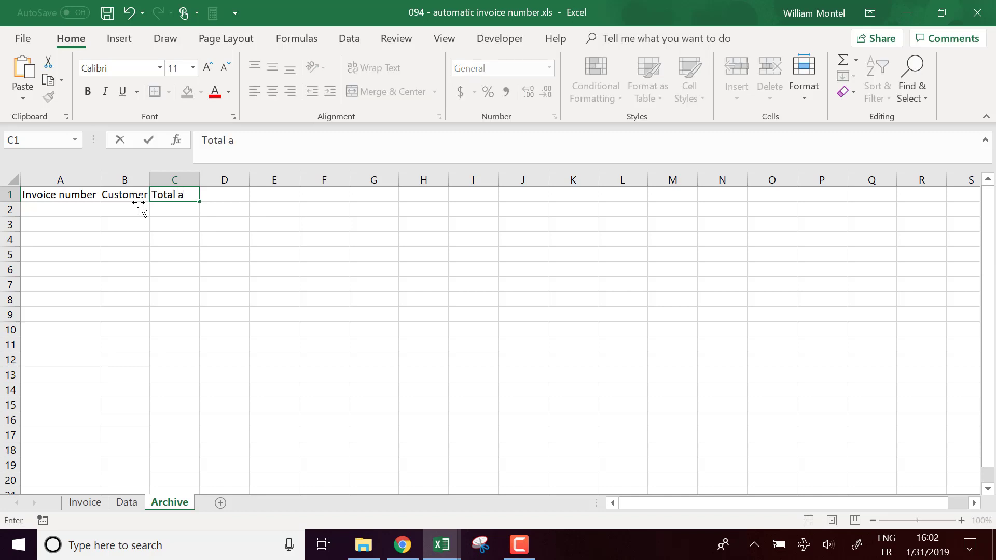
pyautogui.write('mount')
pyautogui.click(139, 205)
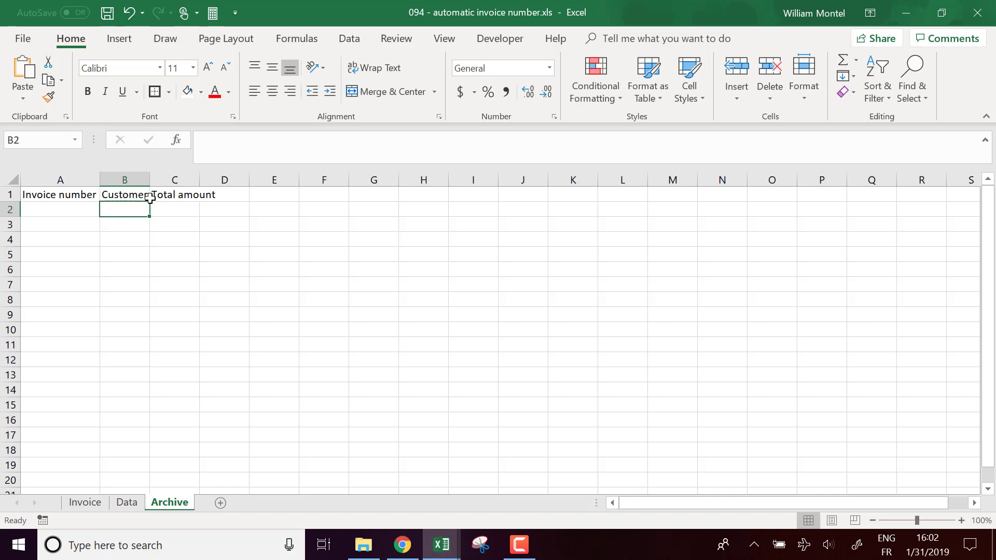
# Put 0 in cells A2 and A3 of the Archive sheet
pyautogui.click(94, 503)
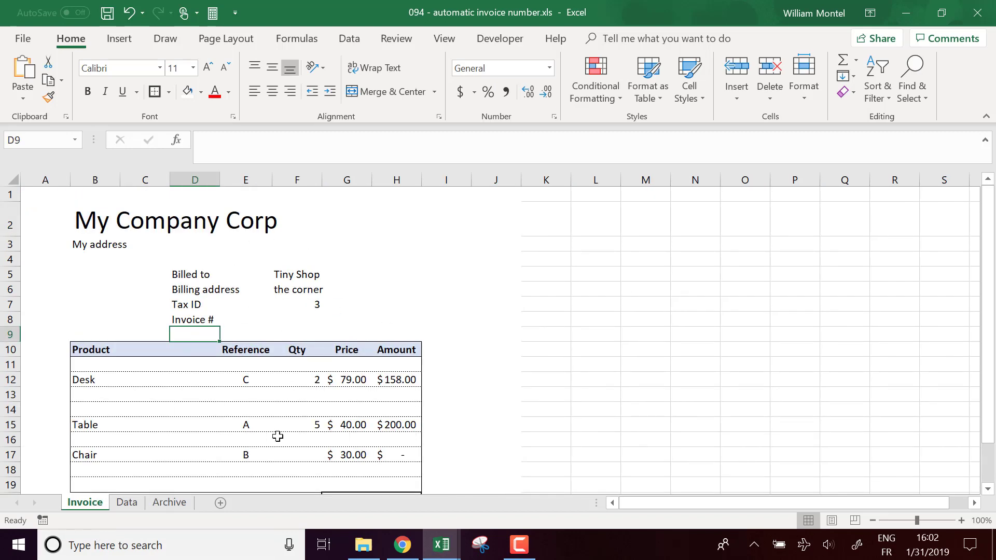
pyautogui.click(175, 503)
pyautogui.click(78, 209)
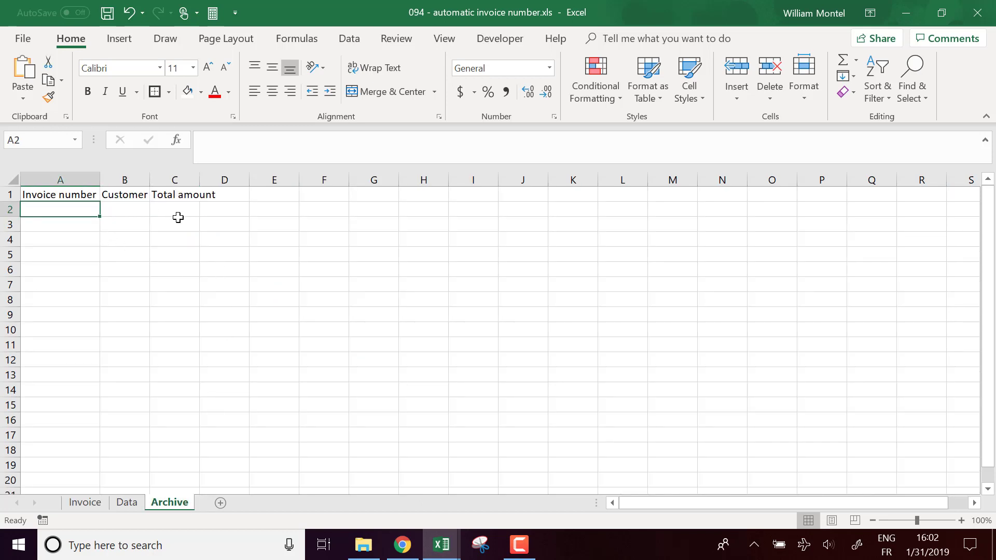
pyautogui.write('0')
pyautogui.press('Return')
pyautogui.write('0')
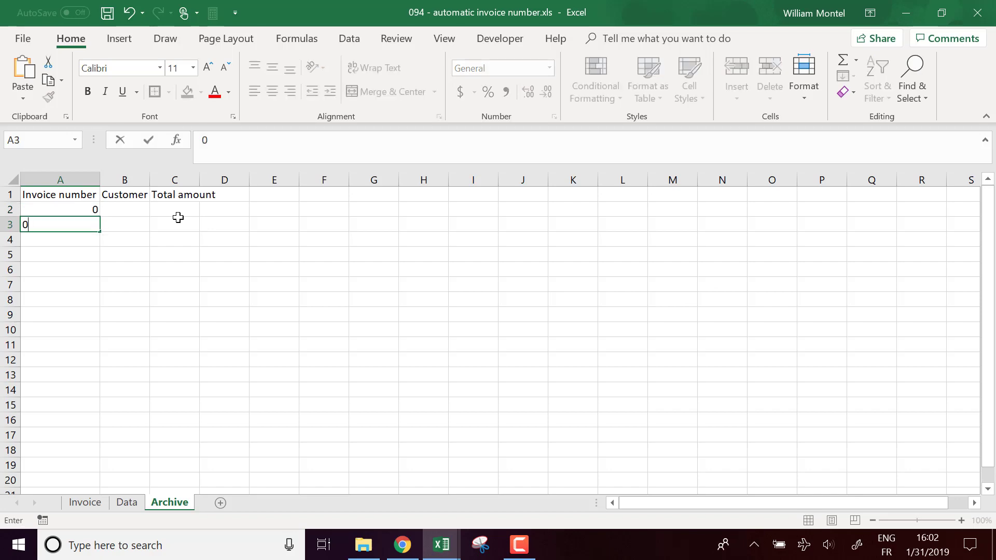
pyautogui.press('Return')
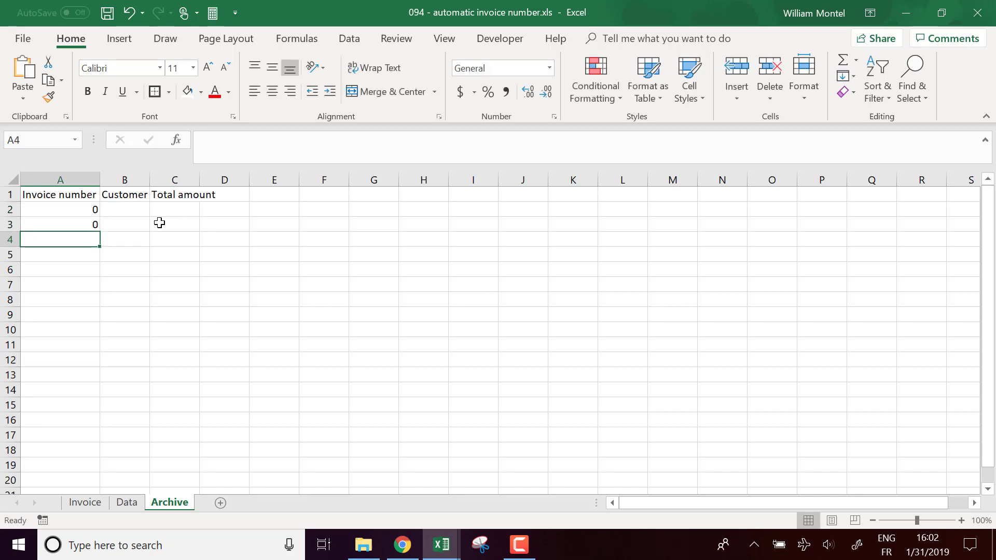
pyautogui.click(127, 503)
pyautogui.click(92, 506)
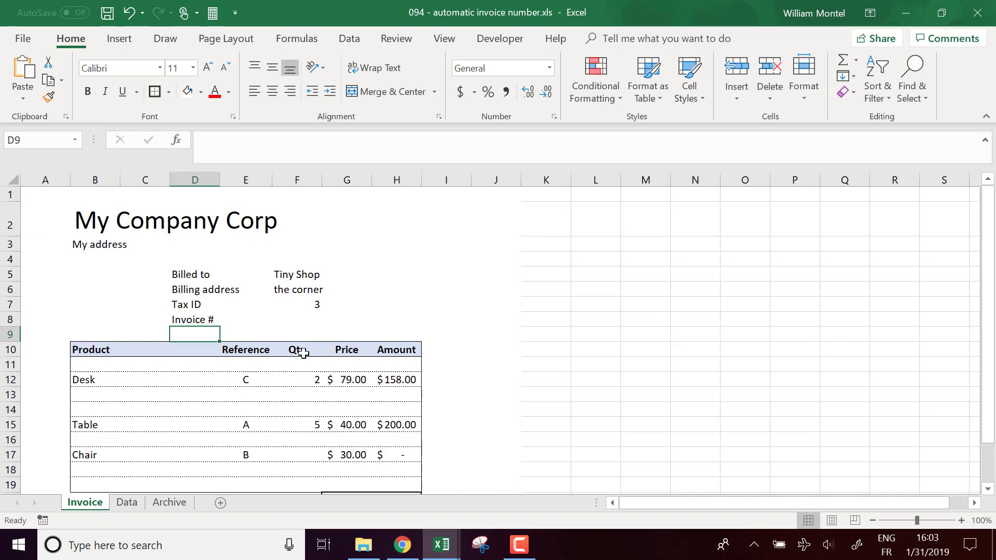
pyautogui.click(282, 318)
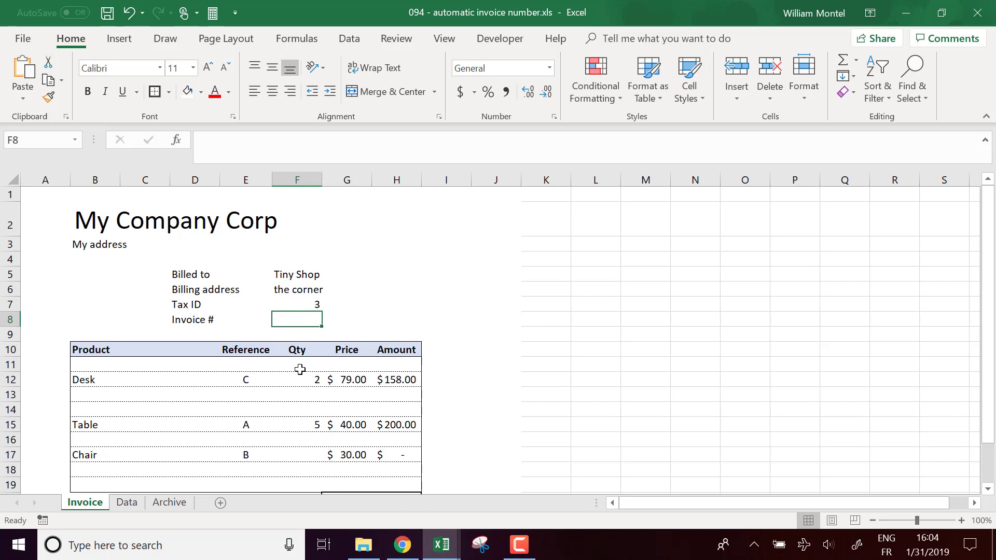
pyautogui.write('=vlo')
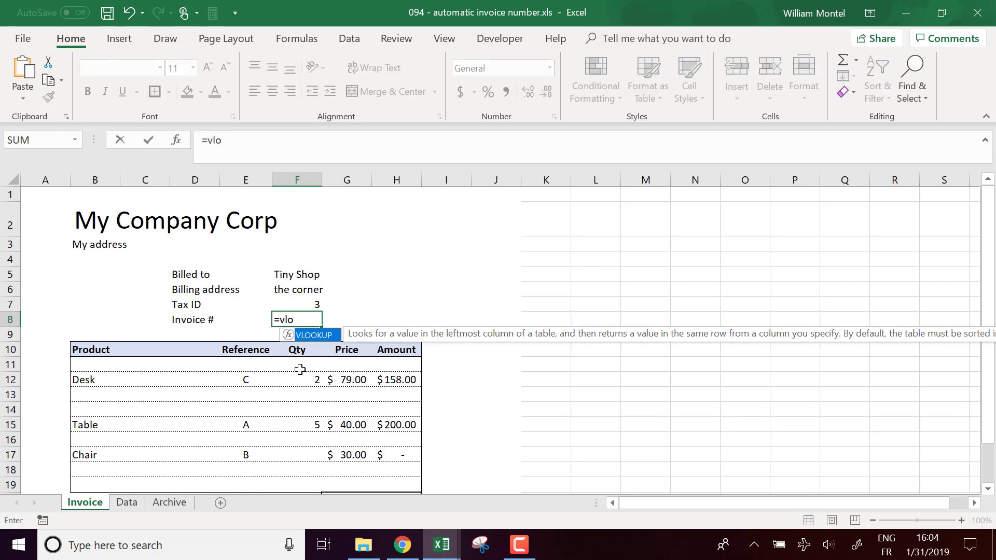
pyautogui.press('Tab')
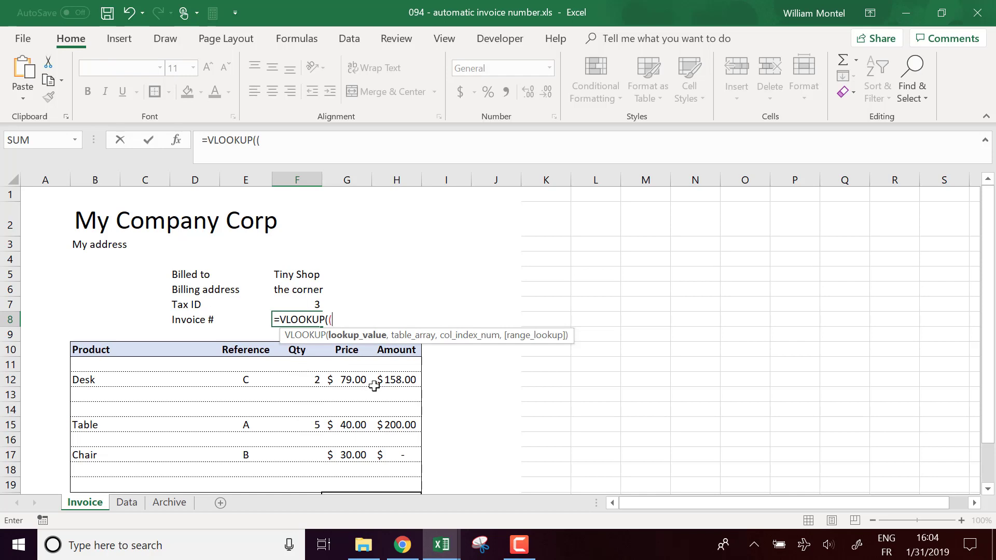
pyautogui.press('BackSpace')
pyautogui.write('999999999999')
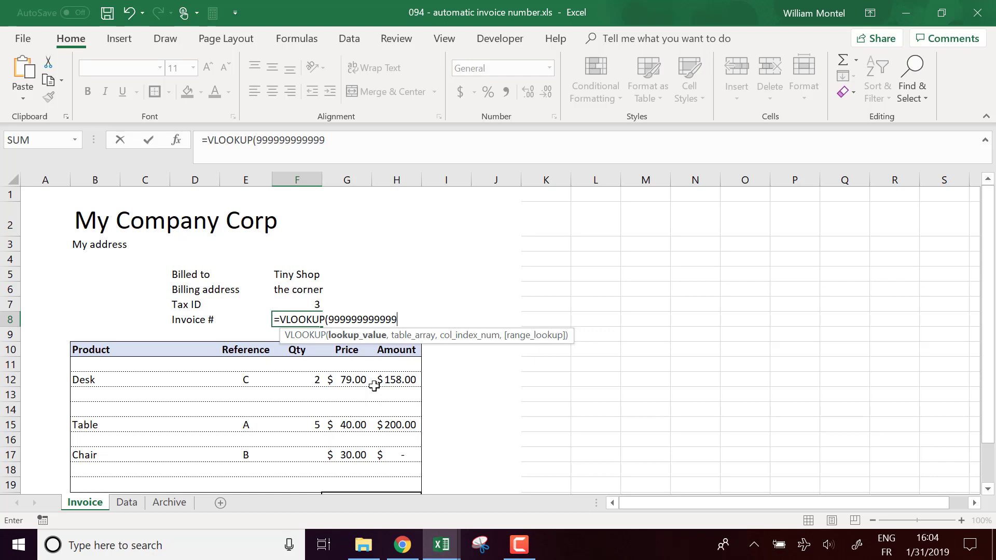
pyautogui.write('9,')
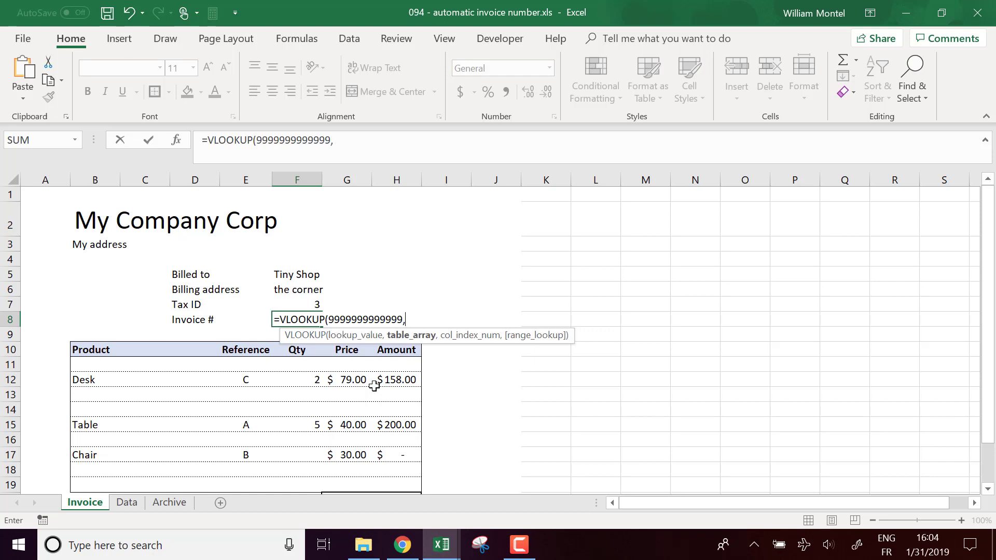
pyautogui.click(169, 502)
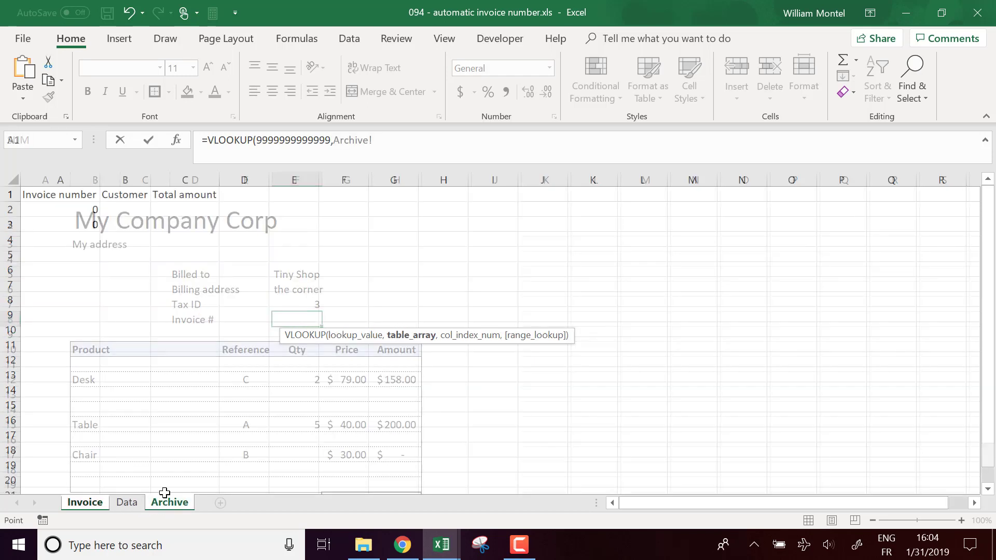
pyautogui.moveTo(55, 179); pyautogui.dragTo(202, 196)
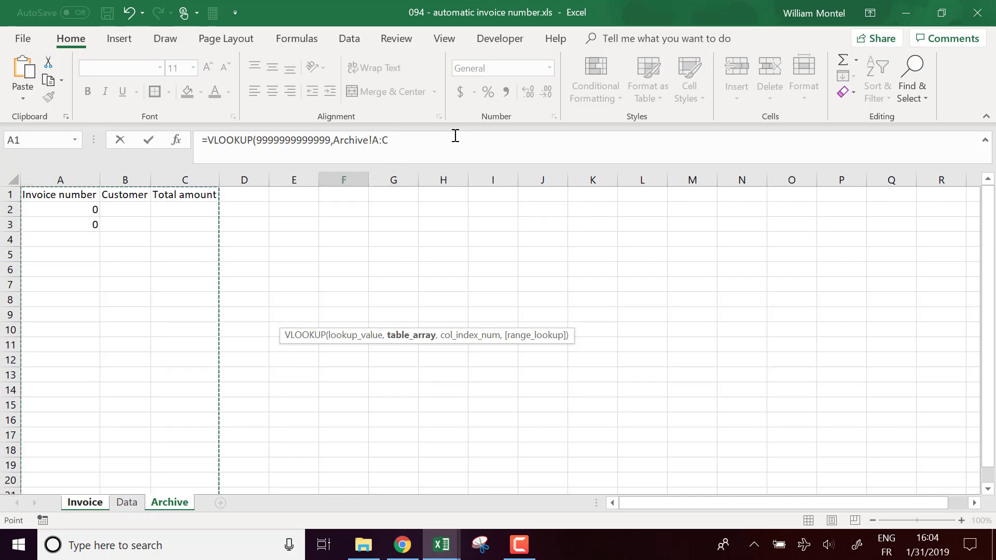
pyautogui.moveTo(454, 136); pyautogui.dragTo(339, 140)
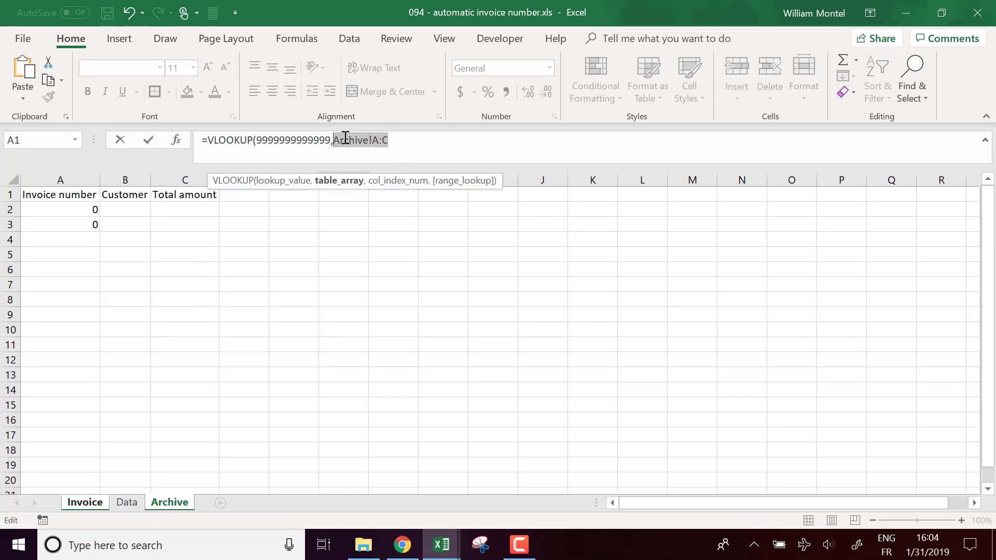
pyautogui.press('BackSpace')
pyautogui.click(63, 179)
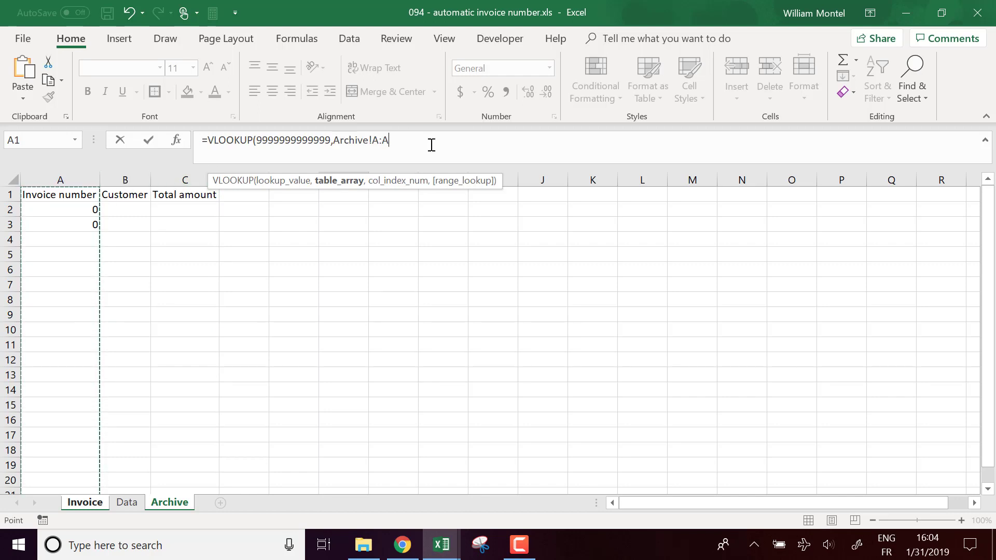
pyautogui.write(',')
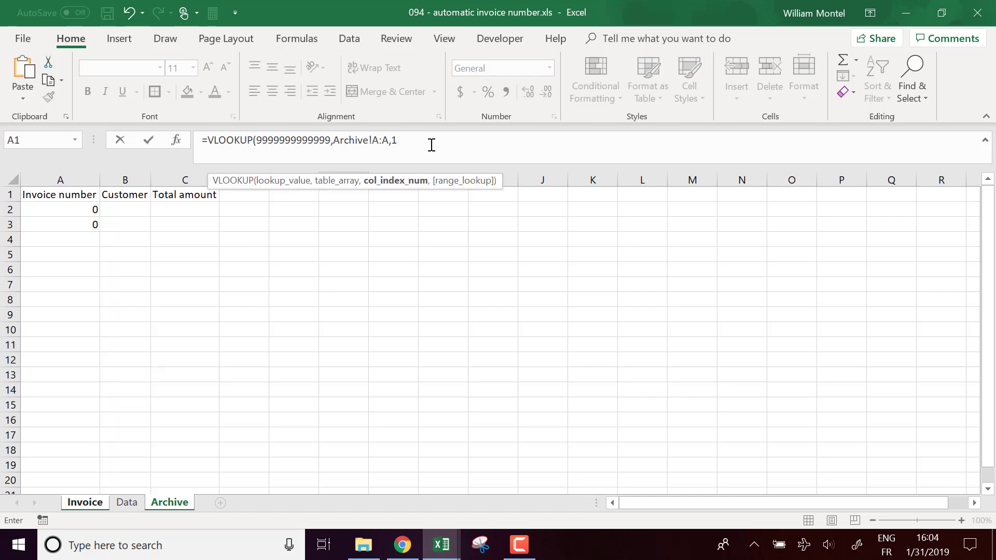
pyautogui.write('1,')
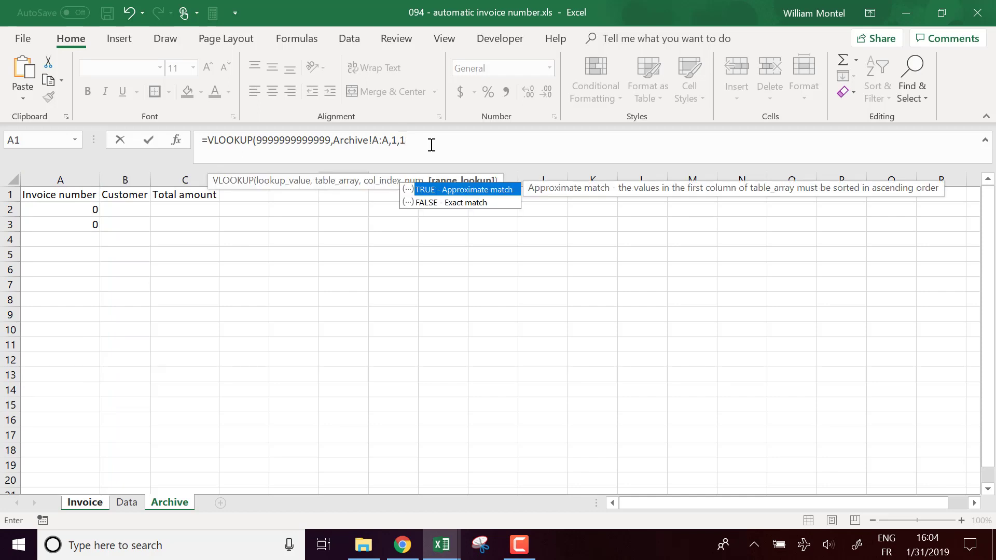
pyautogui.write('1)')
# Commit the F8 lookup and append +1 so Invoice # is the next number
pyautogui.press('Return')
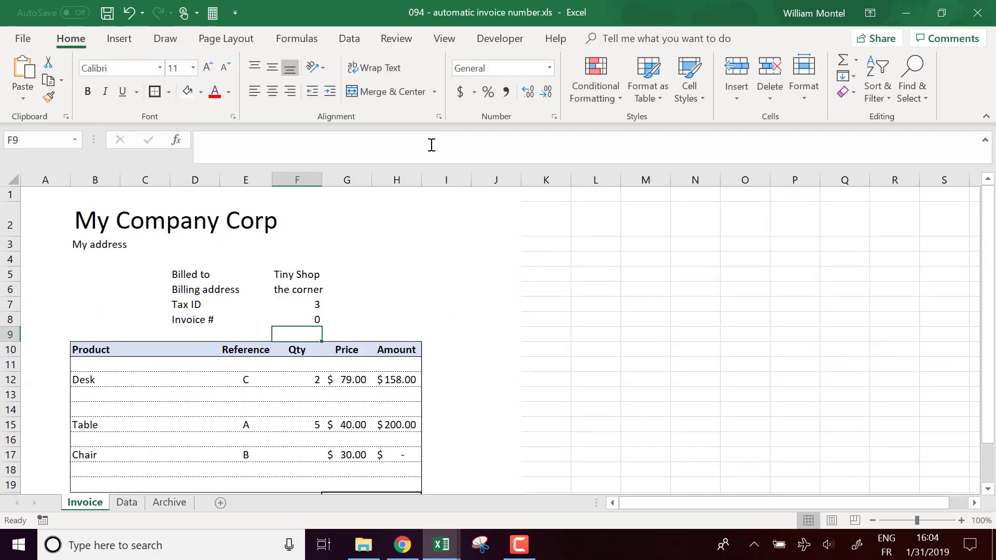
pyautogui.click(289, 318)
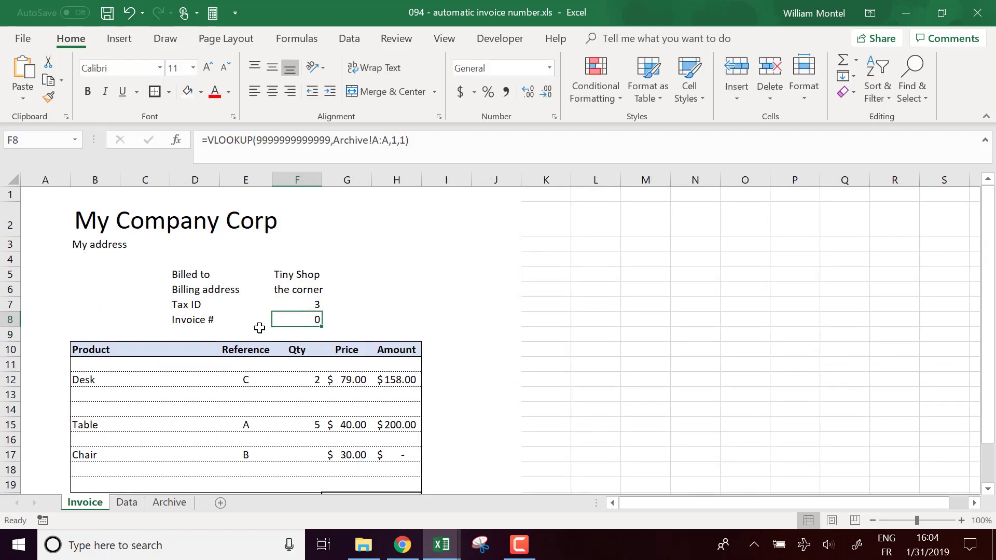
pyautogui.click(456, 144)
pyautogui.write('+1')
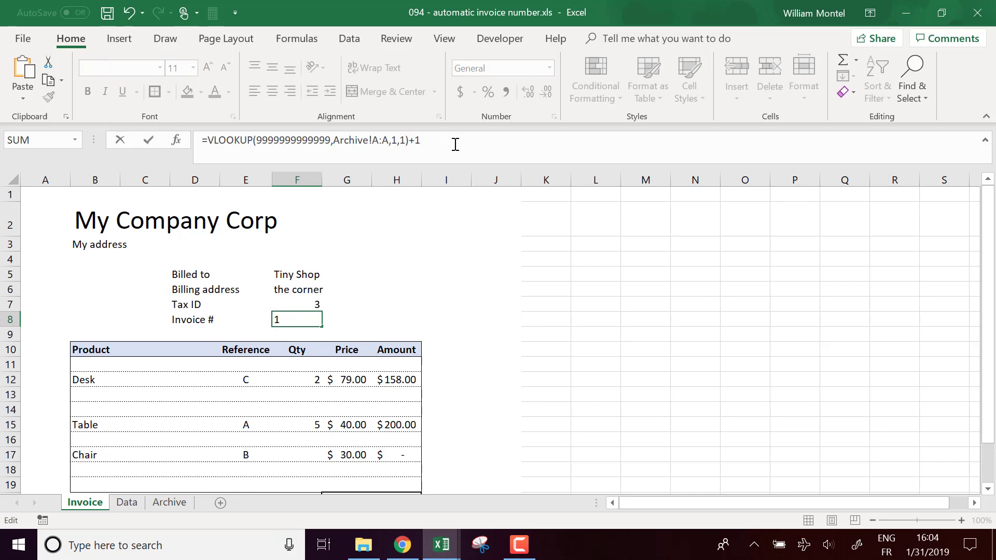
pyautogui.click(512, 347)
pyautogui.click(311, 320)
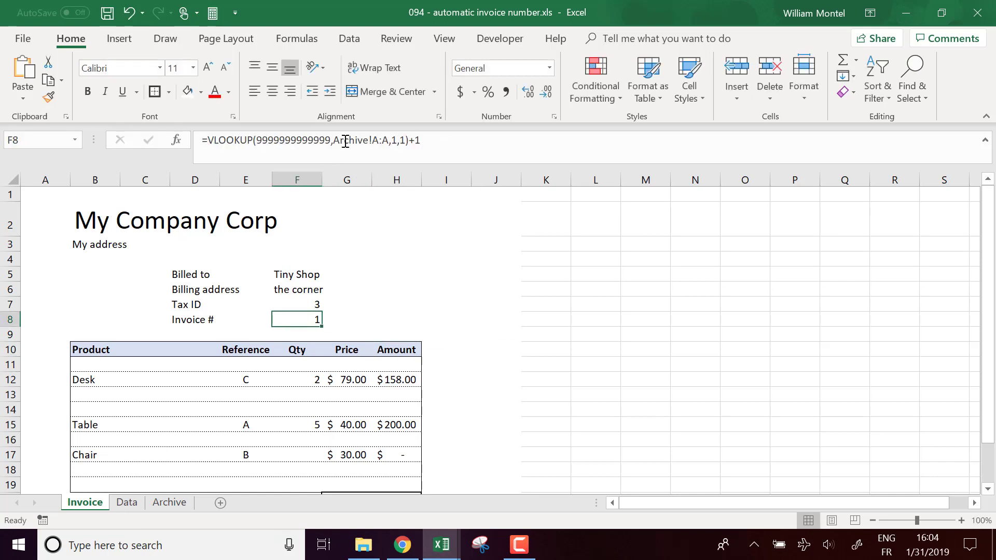
pyautogui.click(346, 141)
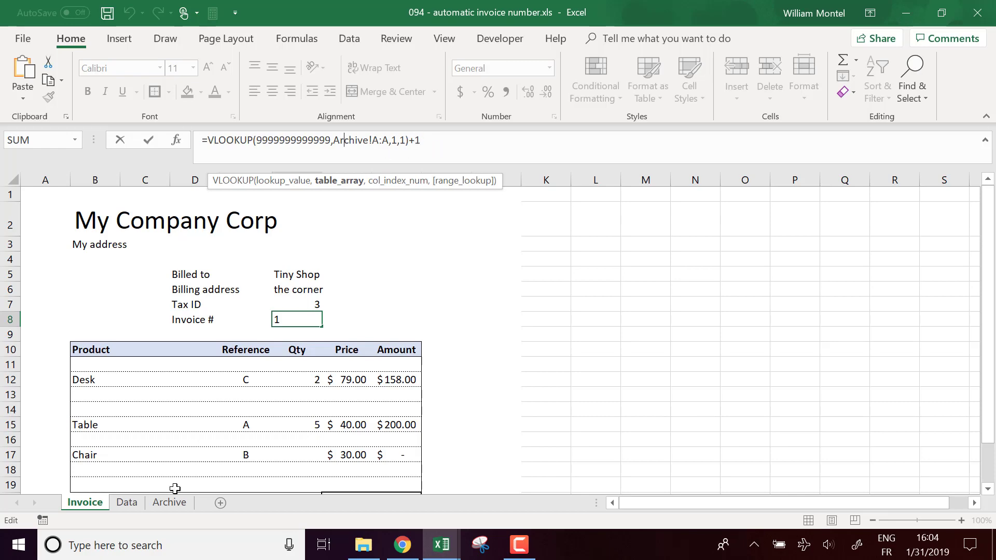
# Test by entering 1 in Archive!A4 and checking that Invoice # shows 2
pyautogui.click(126, 502)
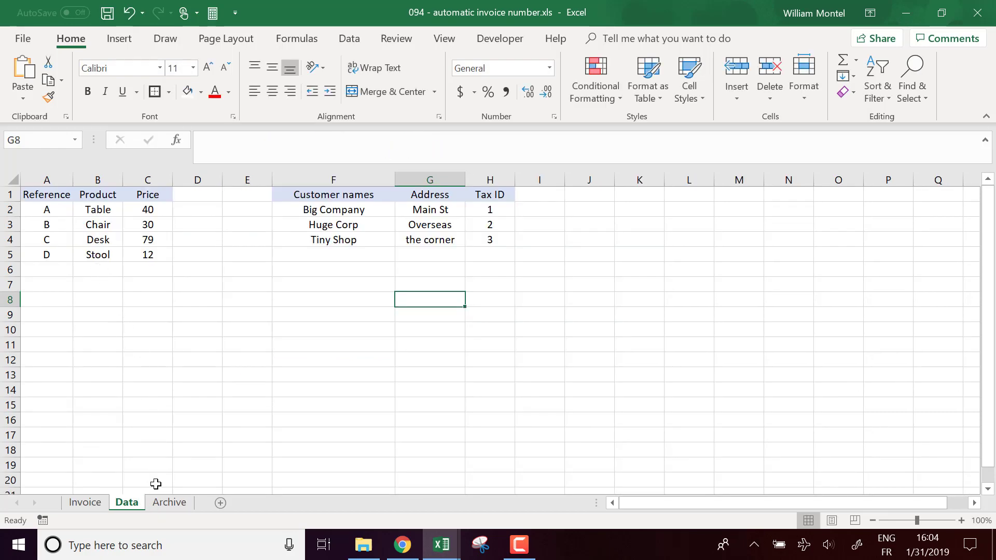
pyautogui.click(170, 502)
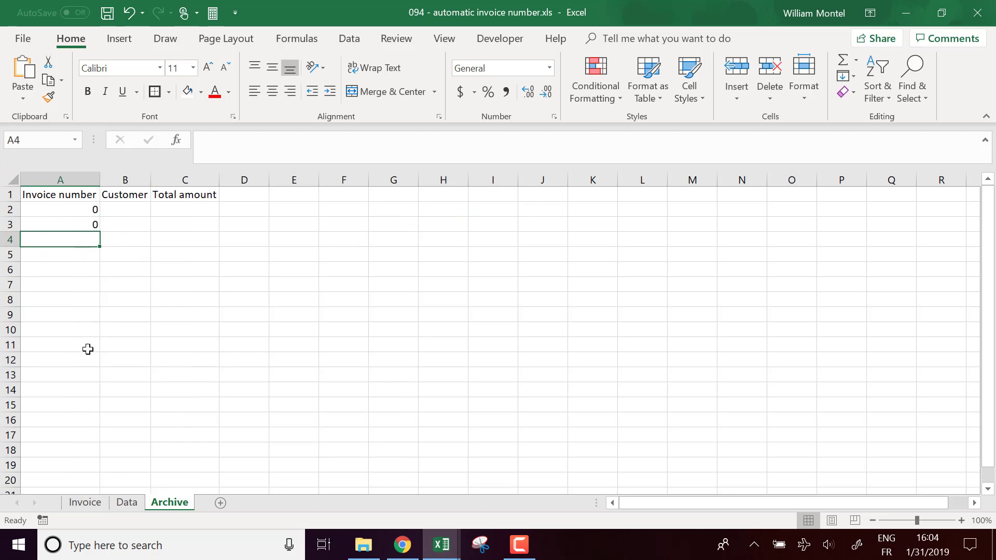
pyautogui.moveTo(80, 207); pyautogui.dragTo(81, 270)
pyautogui.click(196, 326)
pyautogui.click(86, 502)
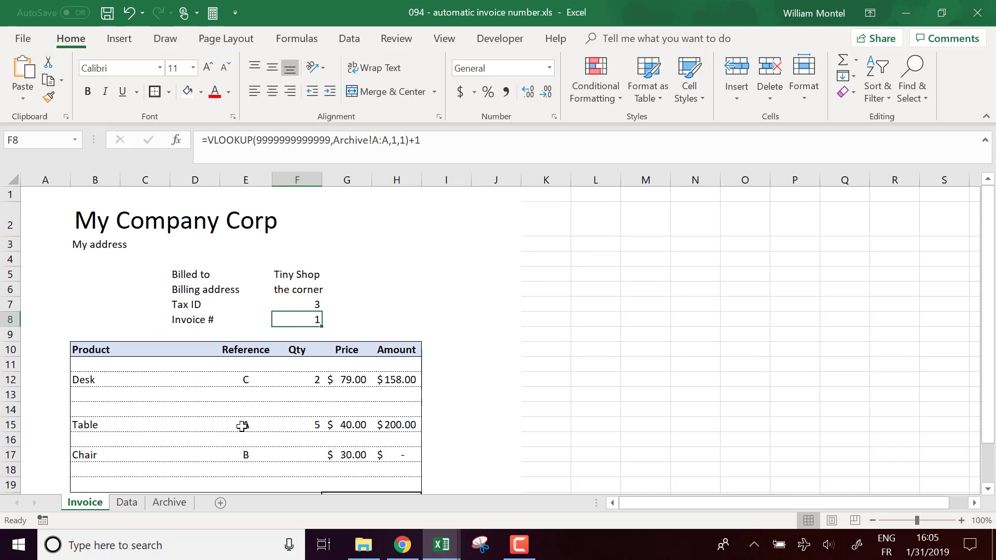
pyautogui.click(172, 502)
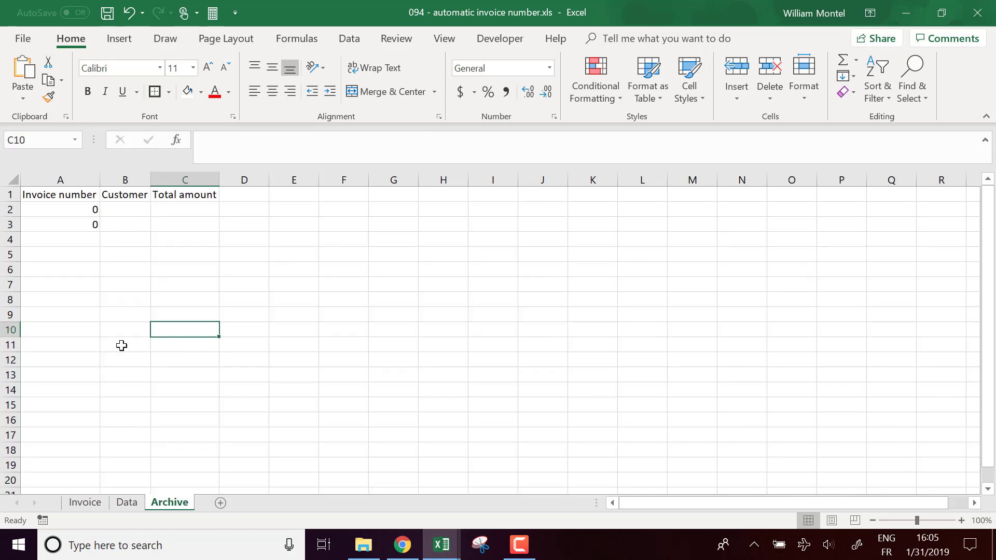
pyautogui.click(87, 239)
pyautogui.write('1')
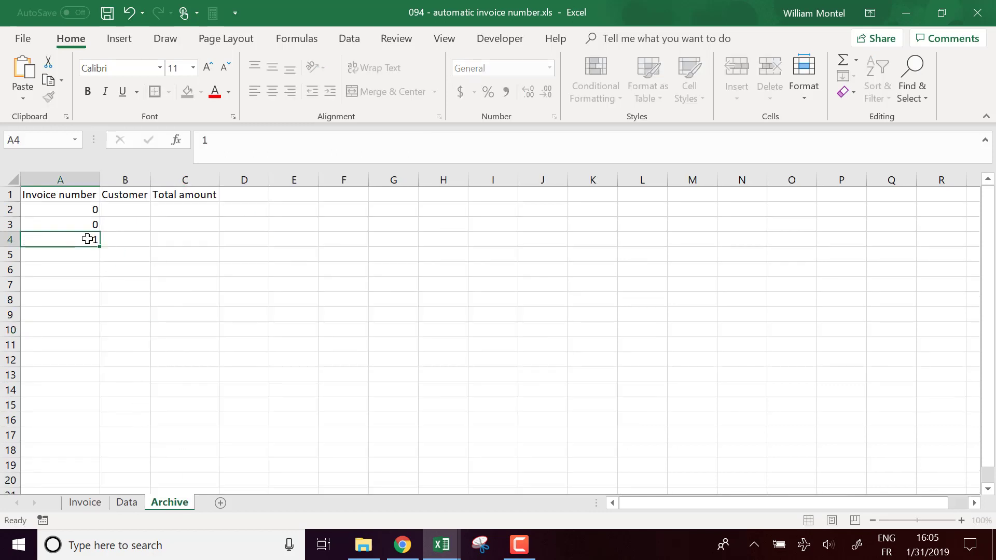
pyautogui.press('Return')
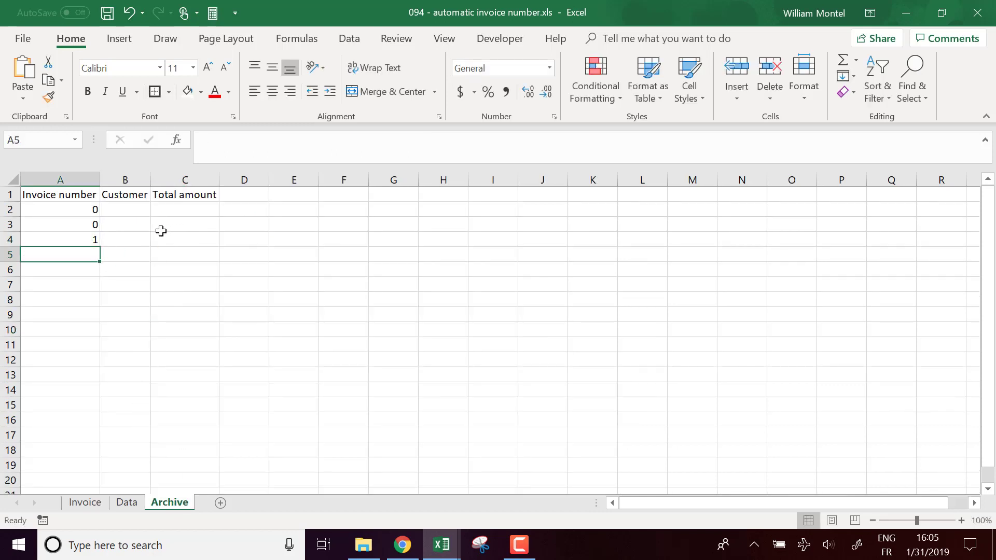
pyautogui.click(96, 502)
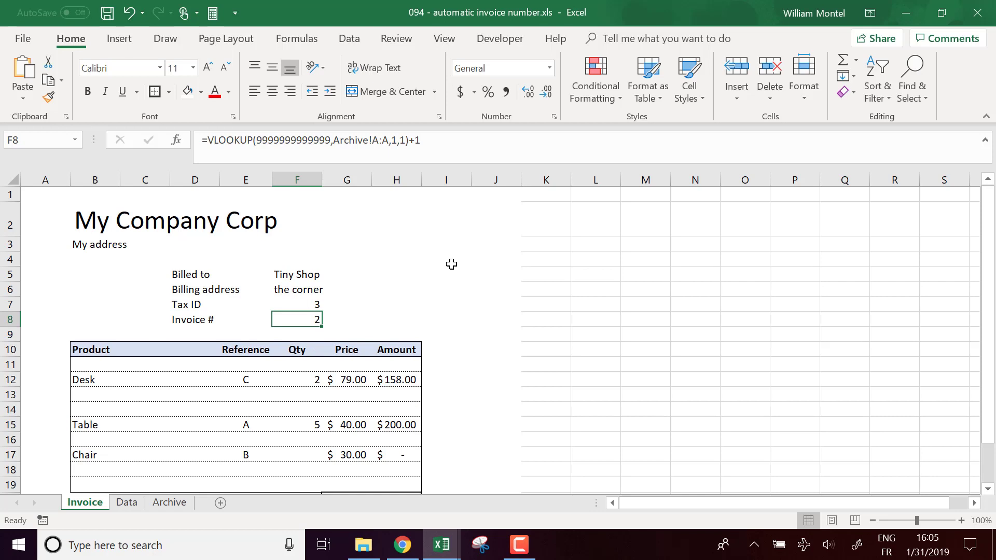
pyautogui.click(128, 503)
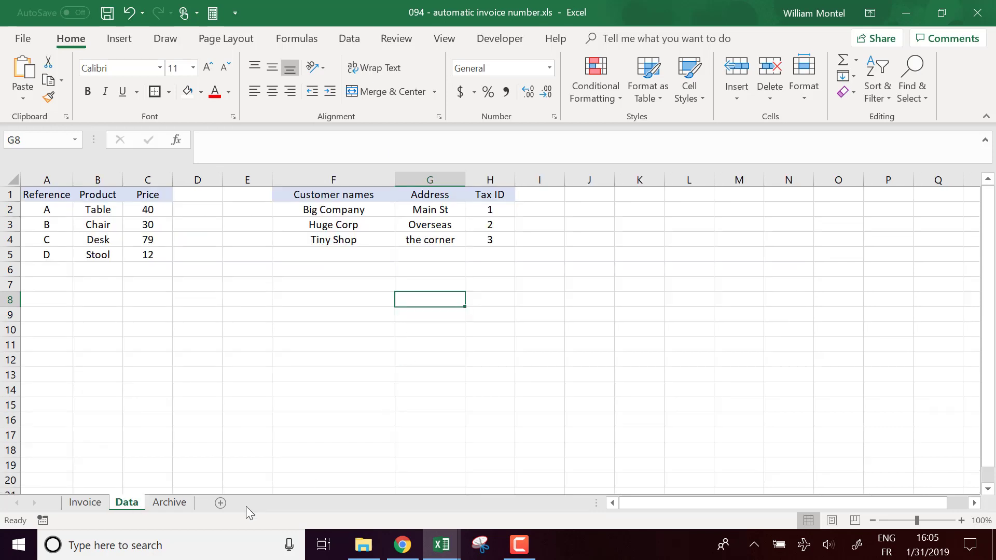
pyautogui.click(162, 503)
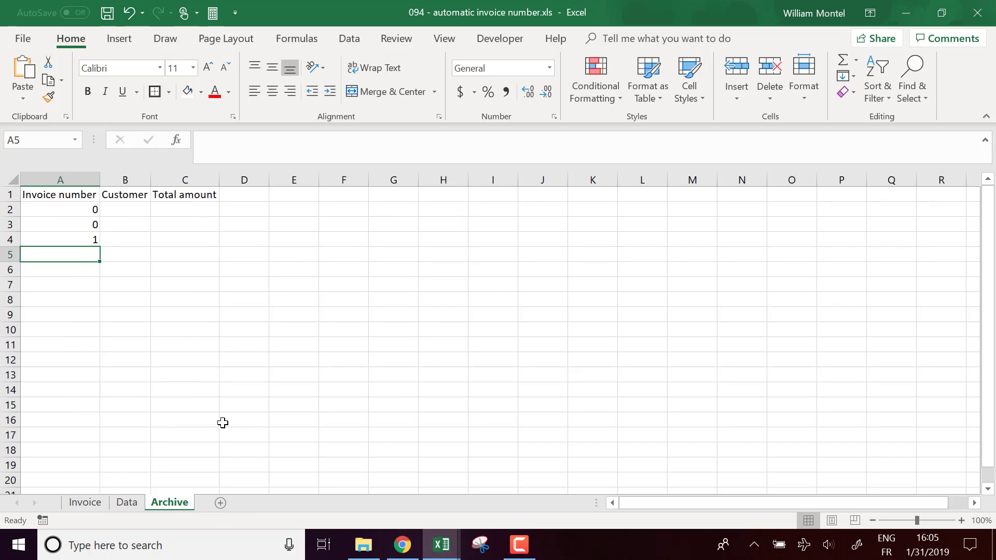
pyautogui.click(85, 503)
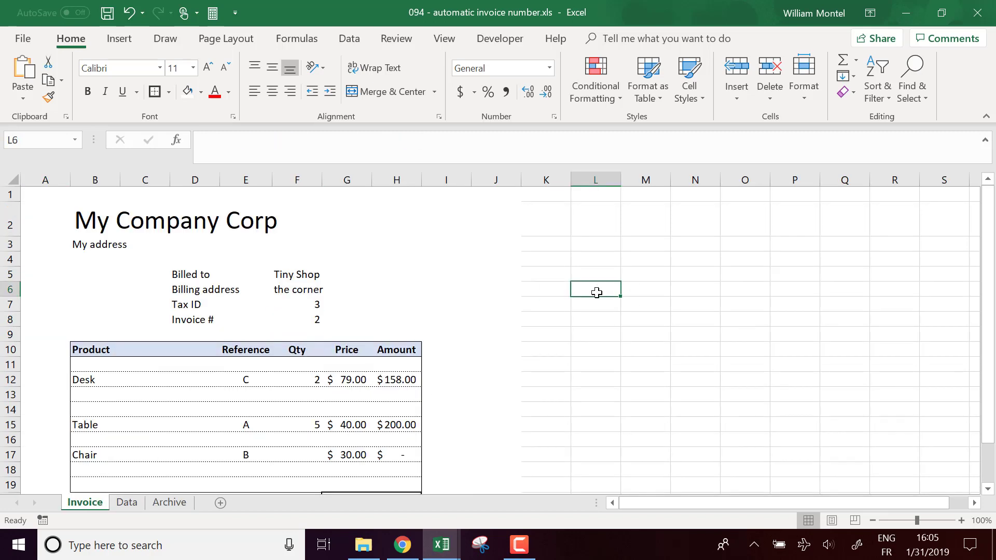
# Draw a form-control button beside the company heading and create a new Archive_invoice macro for it
pyautogui.click(508, 43)
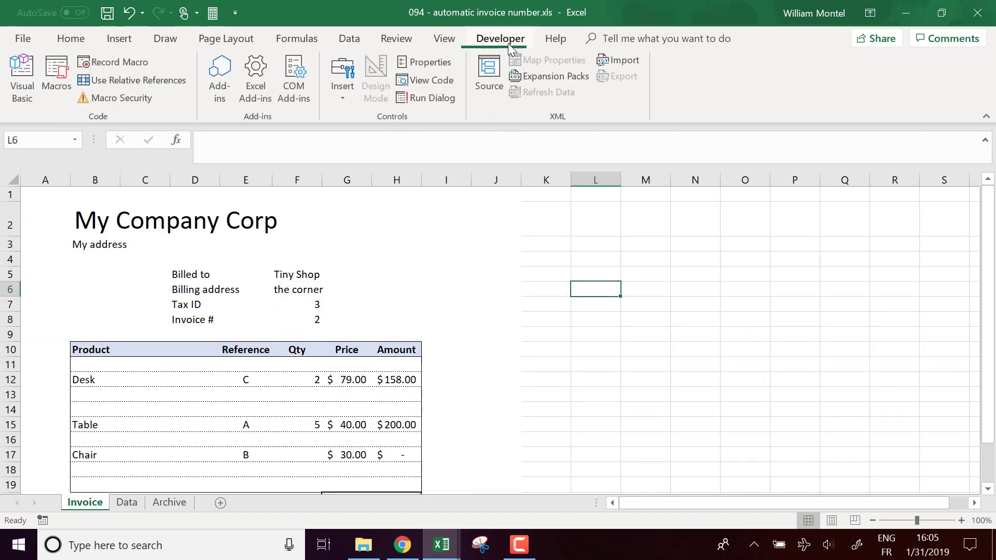
pyautogui.click(343, 75)
pyautogui.click(337, 131)
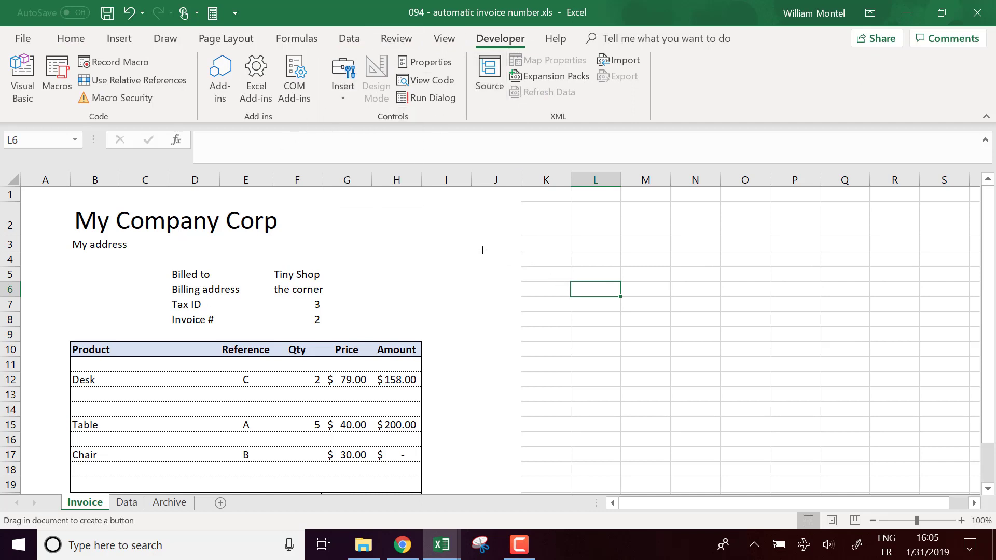
pyautogui.moveTo(483, 251); pyautogui.dragTo(657, 316)
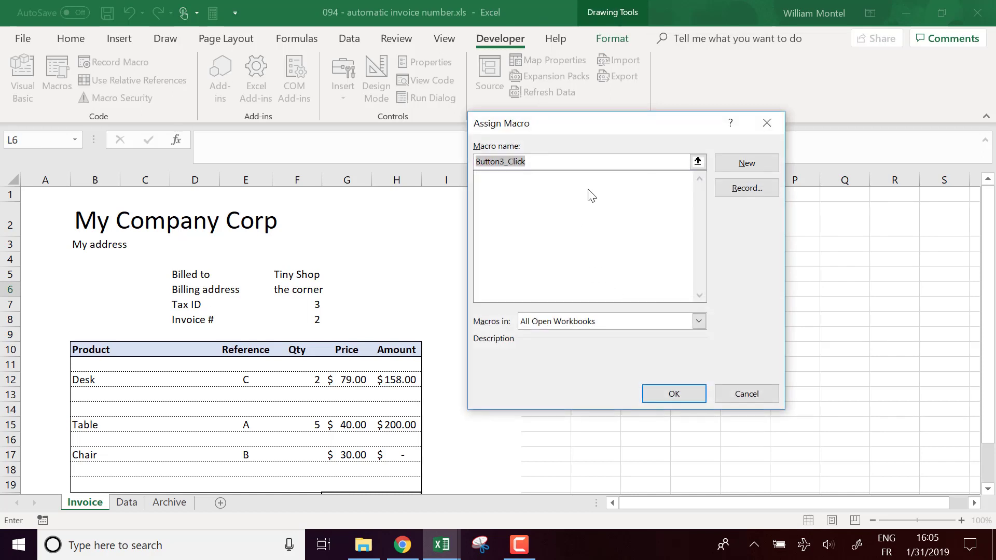
pyautogui.write('A')
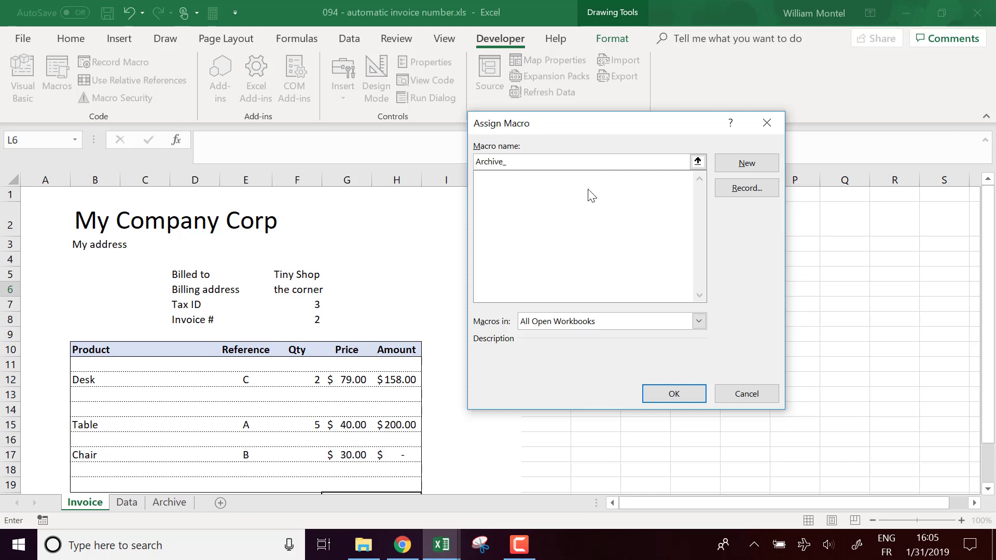
pyautogui.write('rchive_invoice')
pyautogui.click(749, 164)
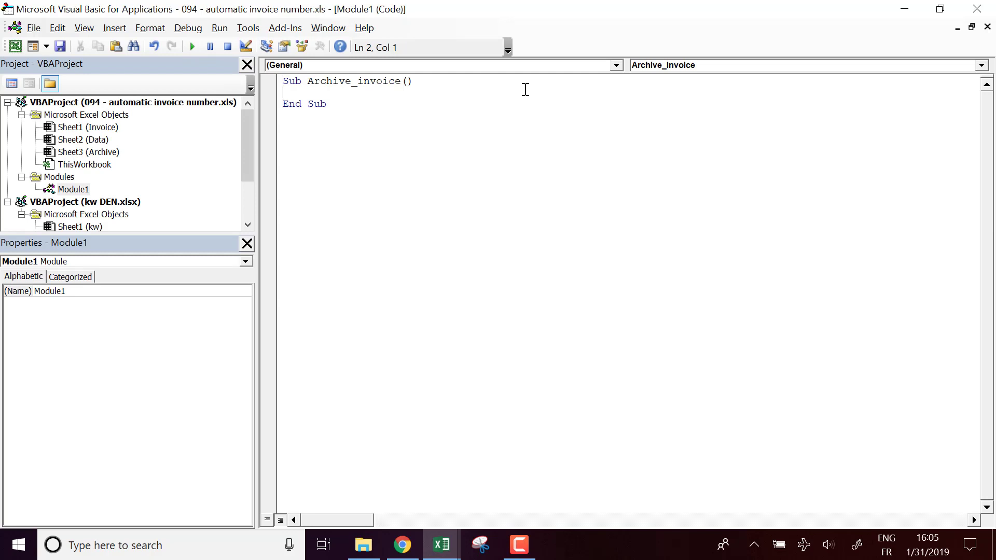
# Write line_backup = Sheets('Archive').range('A1').end(xldown) as the macro's first statement
pyautogui.write('line_backup')
pyautogui.press('Return')
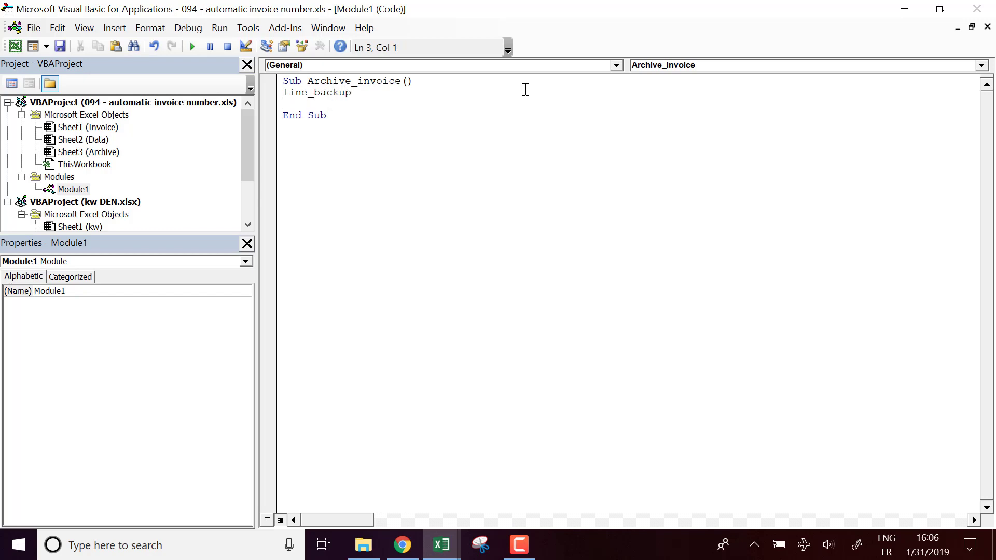
pyautogui.press('super+Down')
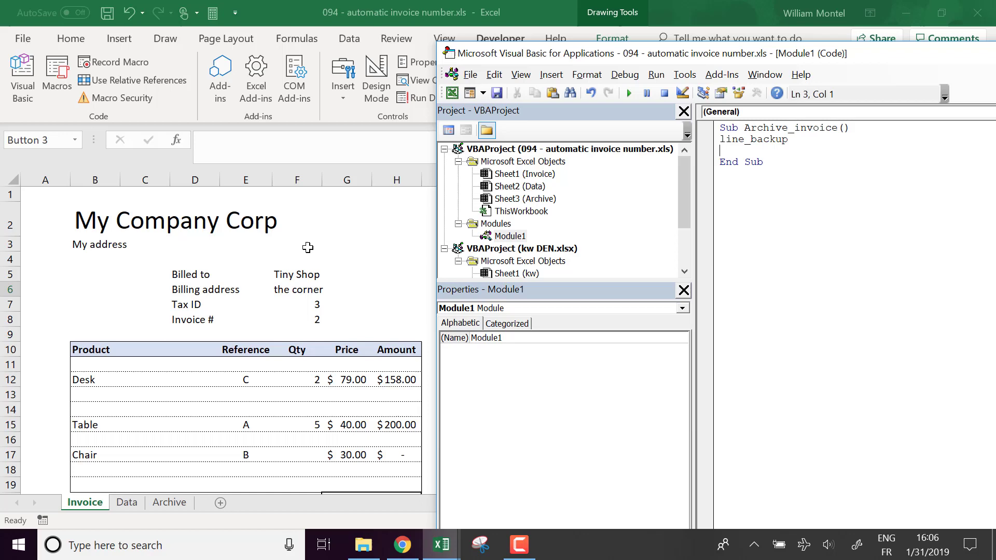
pyautogui.click(156, 505)
pyautogui.click(157, 504)
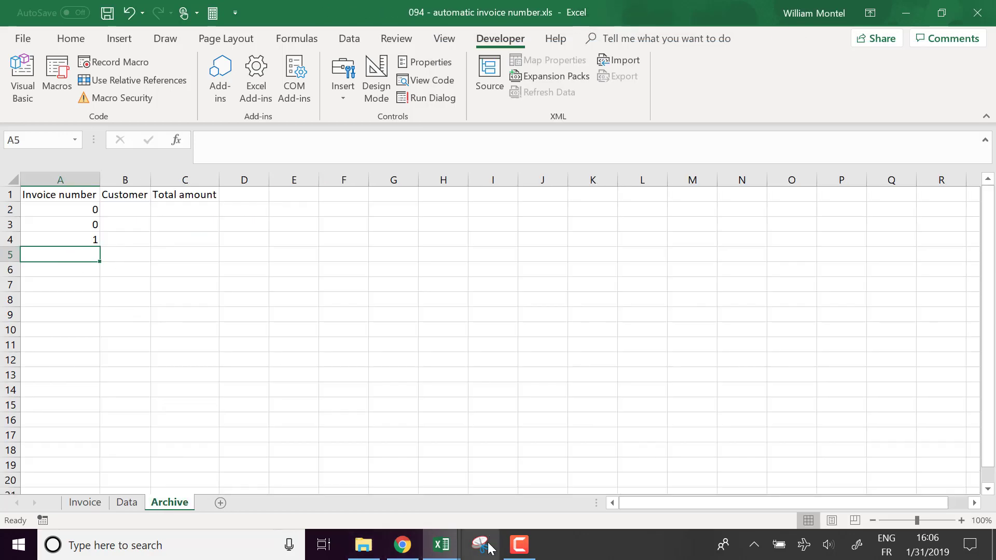
pyautogui.moveTo(452, 554)
pyautogui.click(584, 497)
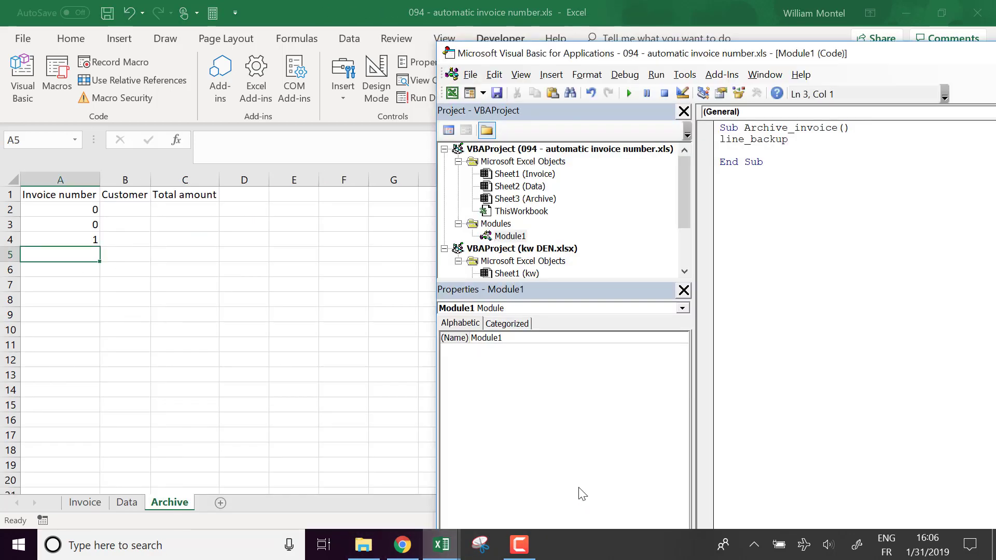
pyautogui.moveTo(843, 63); pyautogui.dragTo(590, 60)
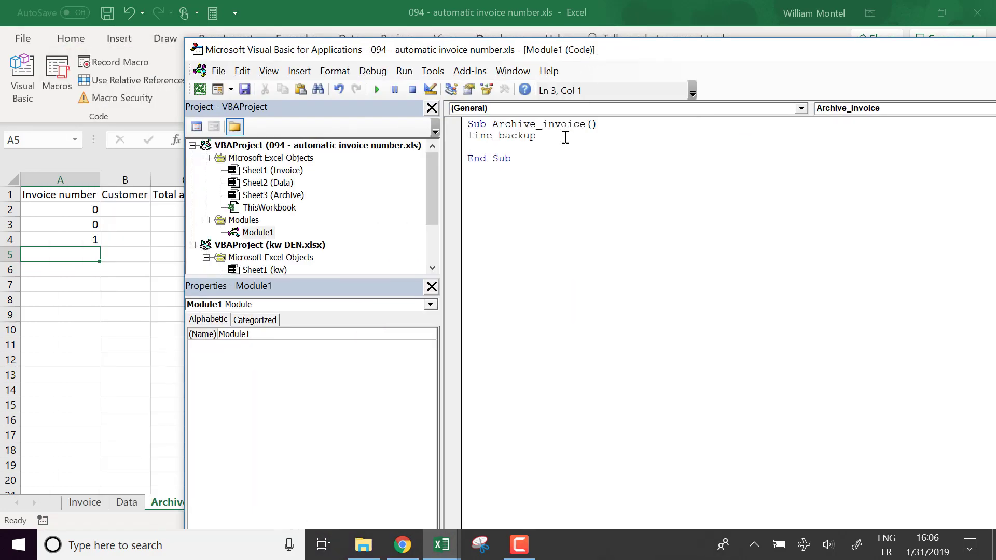
pyautogui.click(549, 139)
pyautogui.write('= Sheets(')
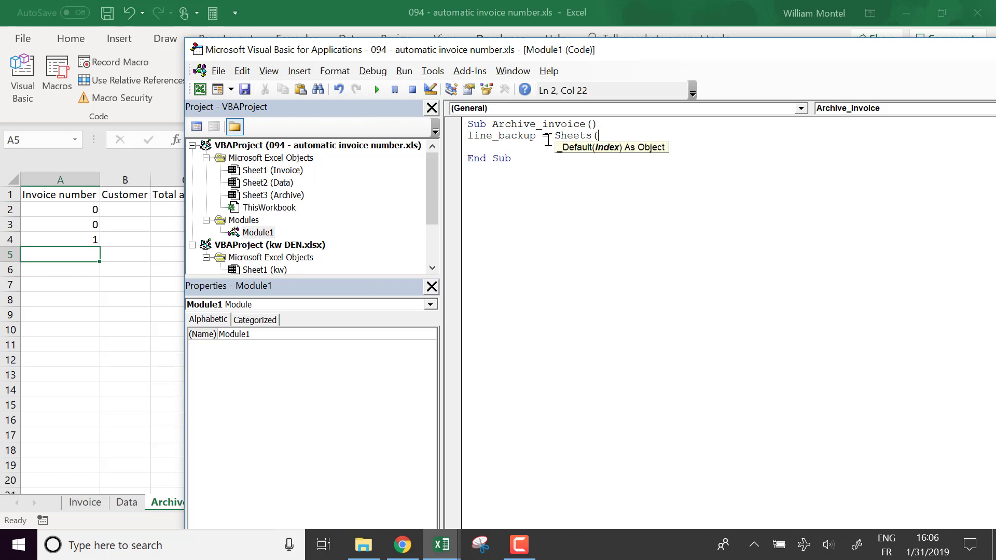
pyautogui.write("'Archive').")
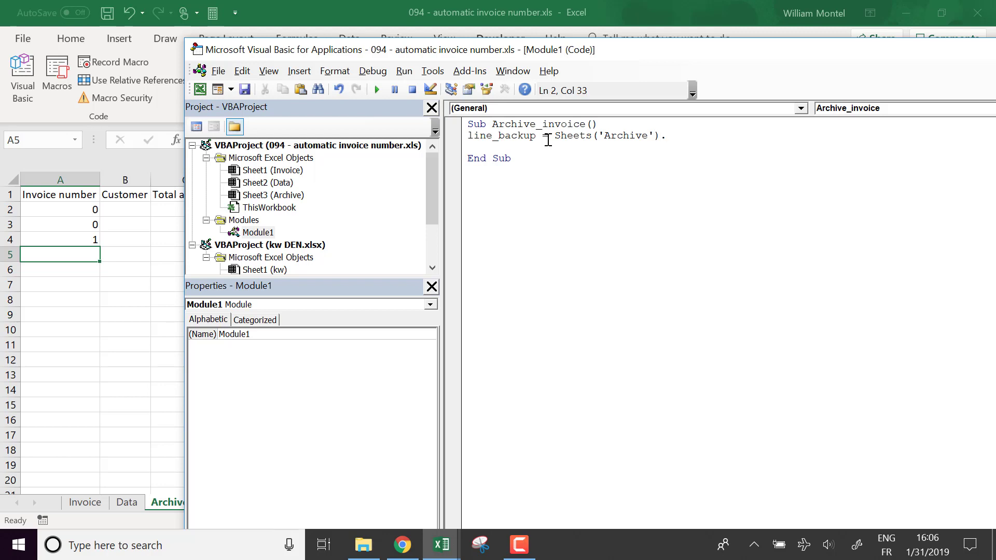
pyautogui.write("range('A1').end(xldown")
# Select A1 on the Archive sheet and jump down with Ctrl+Down to confirm it lands on A4
pyautogui.click(73, 330)
pyautogui.click(79, 198)
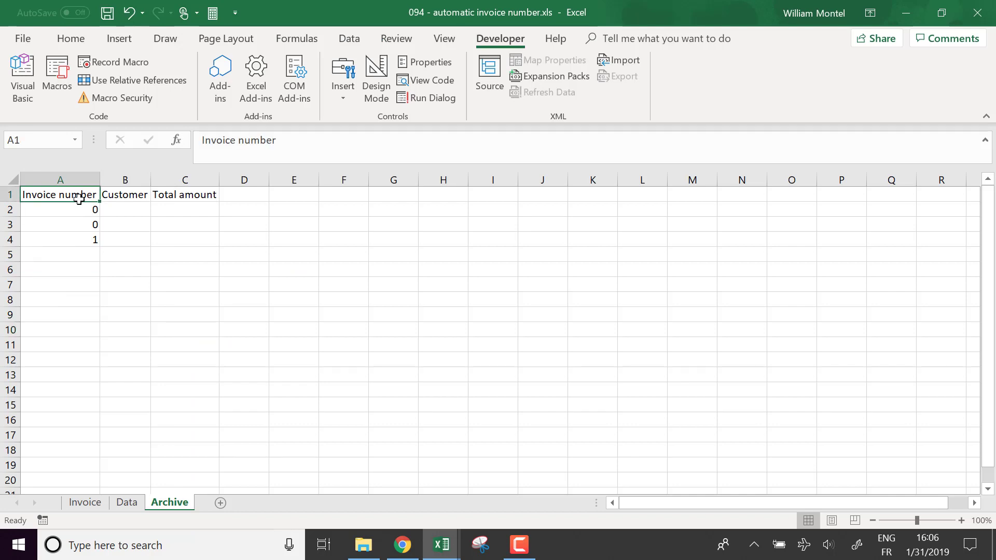
pyautogui.hotkey('ctrl', 'Down')
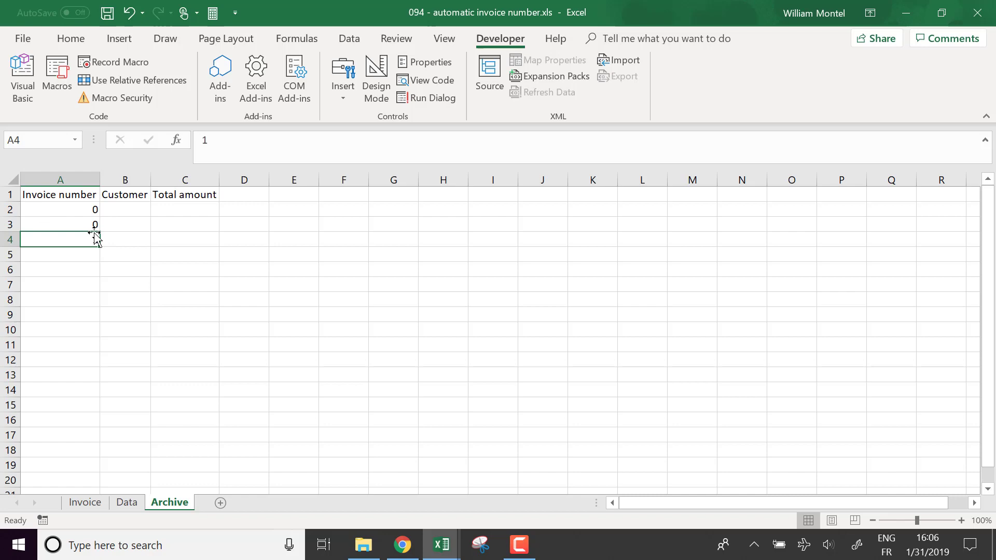
# Append .row()+1 to the line_backup statement and dismiss the compile error
pyautogui.moveTo(441, 544)
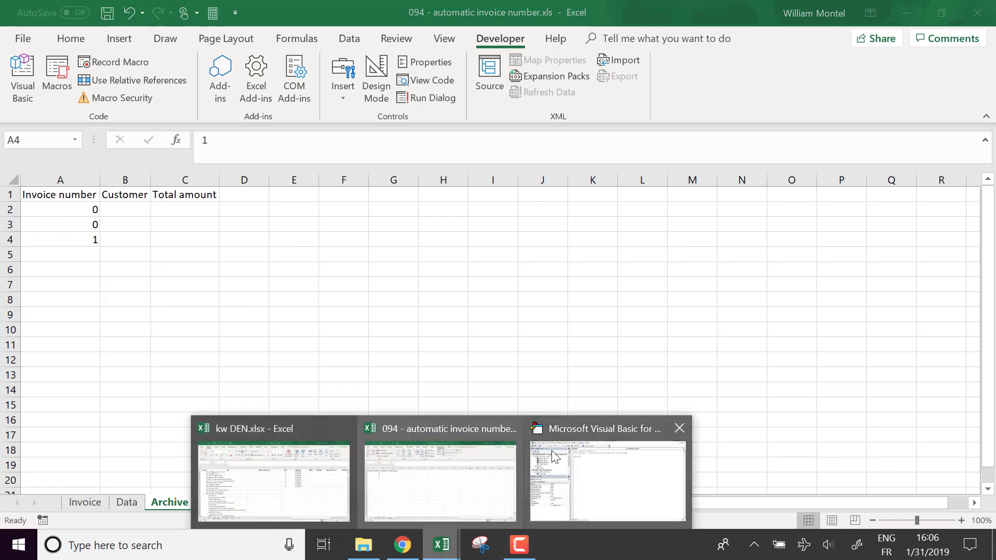
pyautogui.click(582, 472)
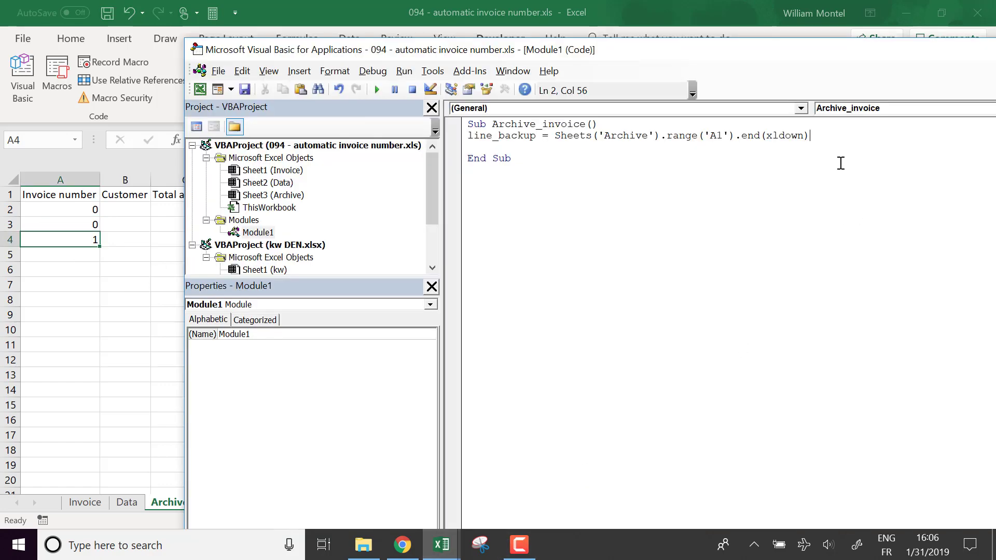
pyautogui.write('w()+1')
pyautogui.press('Return')
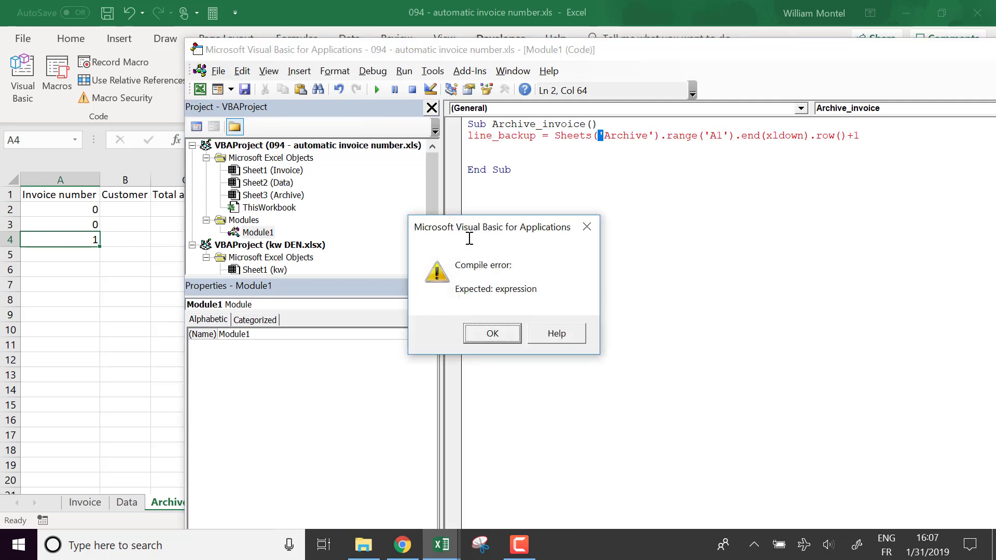
pyautogui.click(509, 336)
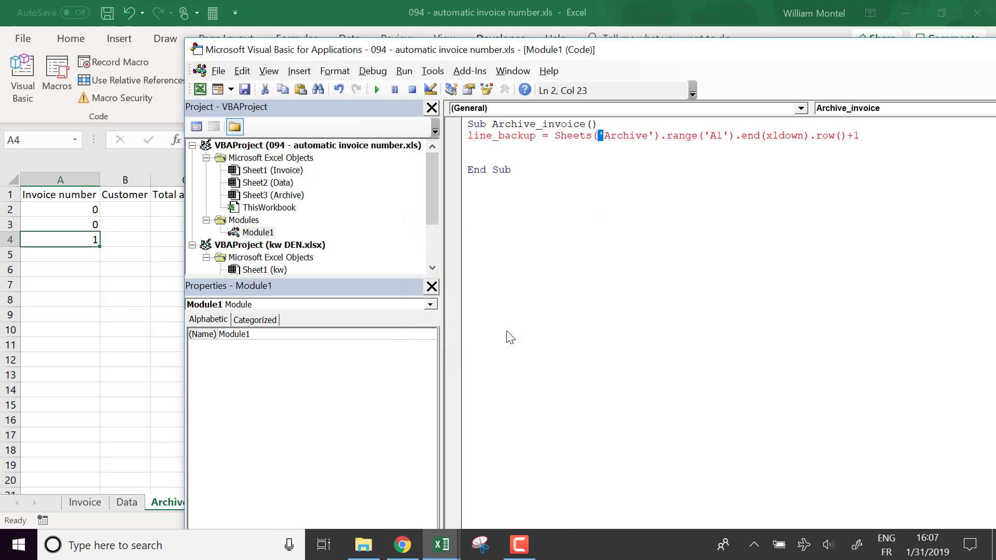
# Replace the single quotes around Archive and A1 with double quotes so the line compiles
pyautogui.click(604, 139)
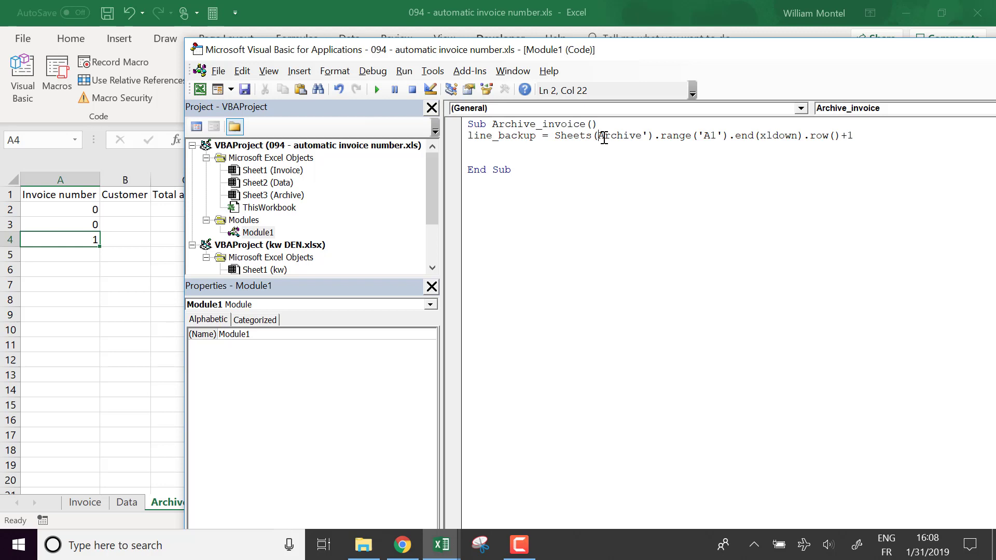
pyautogui.press('BackSpace')
pyautogui.write('"')
pyautogui.moveTo(648, 135); pyautogui.dragTo(655, 135)
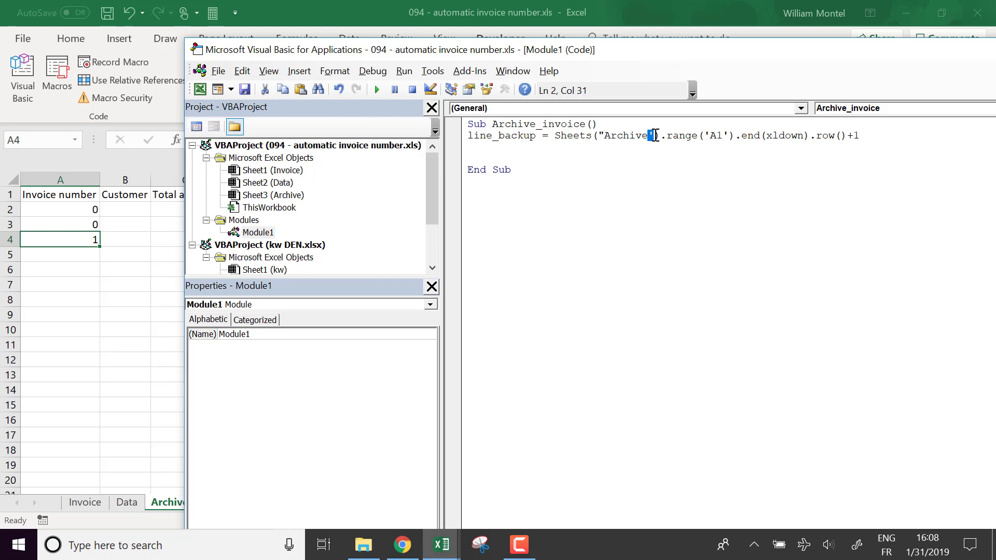
pyautogui.write('"')
pyautogui.click(706, 194)
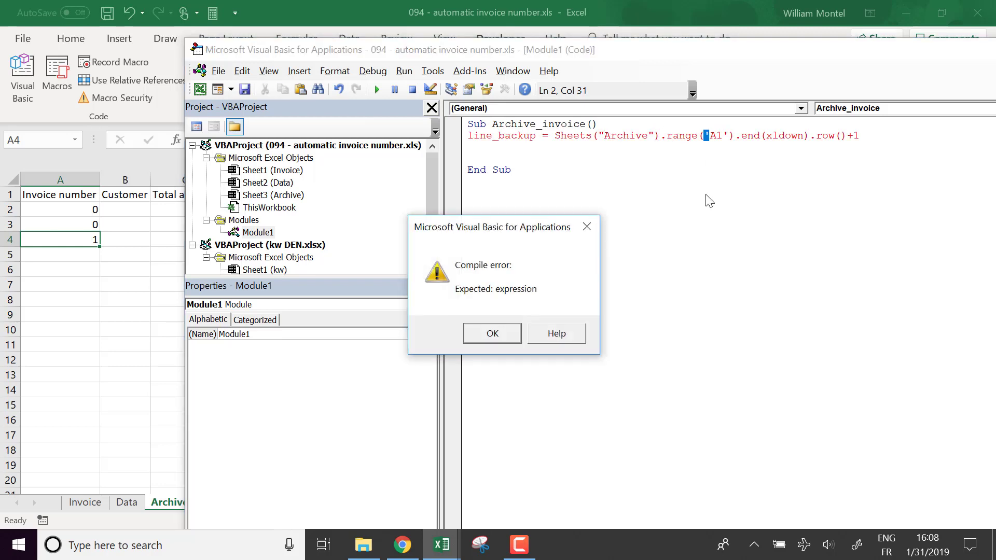
pyautogui.press('Return')
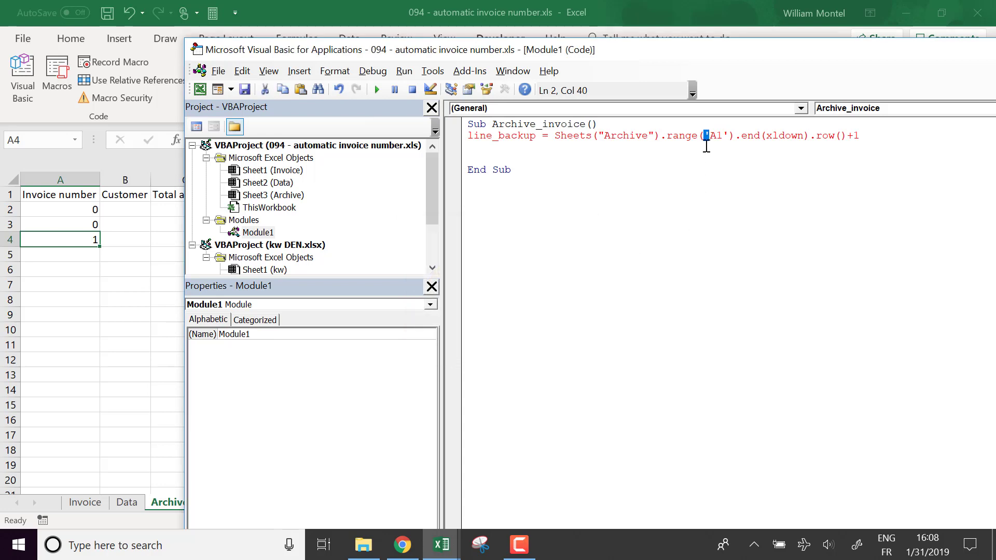
pyautogui.click(709, 137)
pyautogui.hotkey('shift', 'Left')
pyautogui.write('"')
pyautogui.moveTo(727, 135); pyautogui.dragTo(720, 136)
pyautogui.write('"')
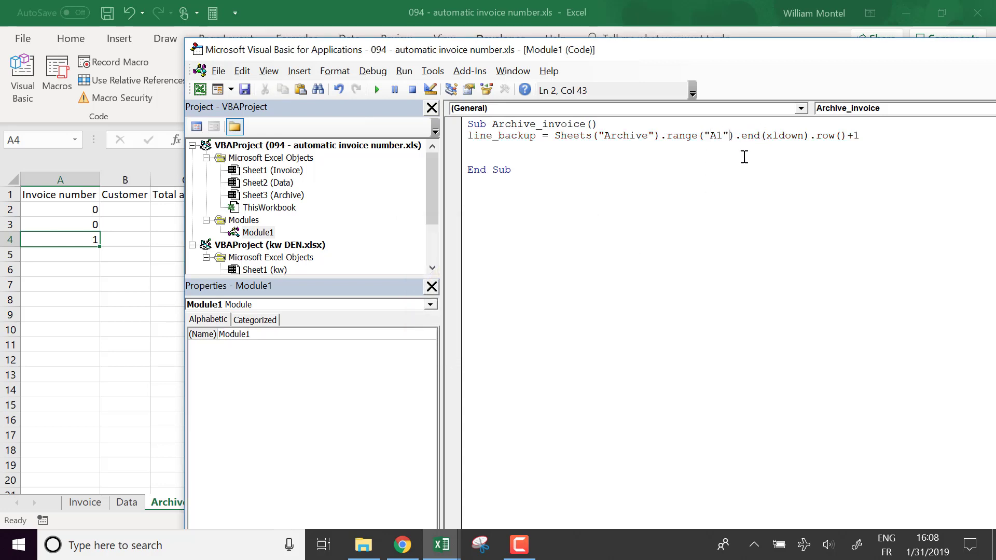
pyautogui.click(741, 207)
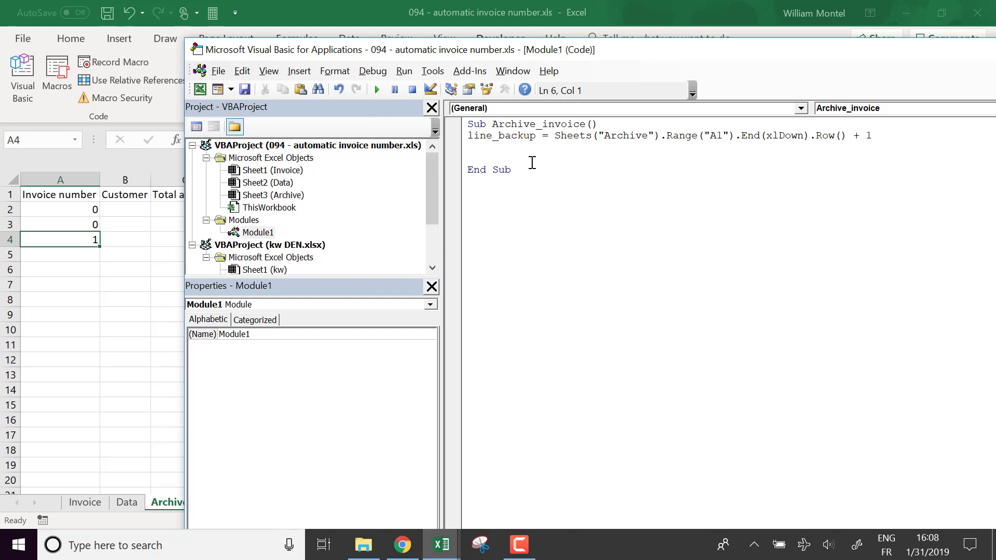
# Copy Sheets("Archive").Range("A1") onto line 3 and change the A1 reference to "A"&
pyautogui.click(512, 150)
pyautogui.moveTo(595, 52); pyautogui.dragTo(648, 132)
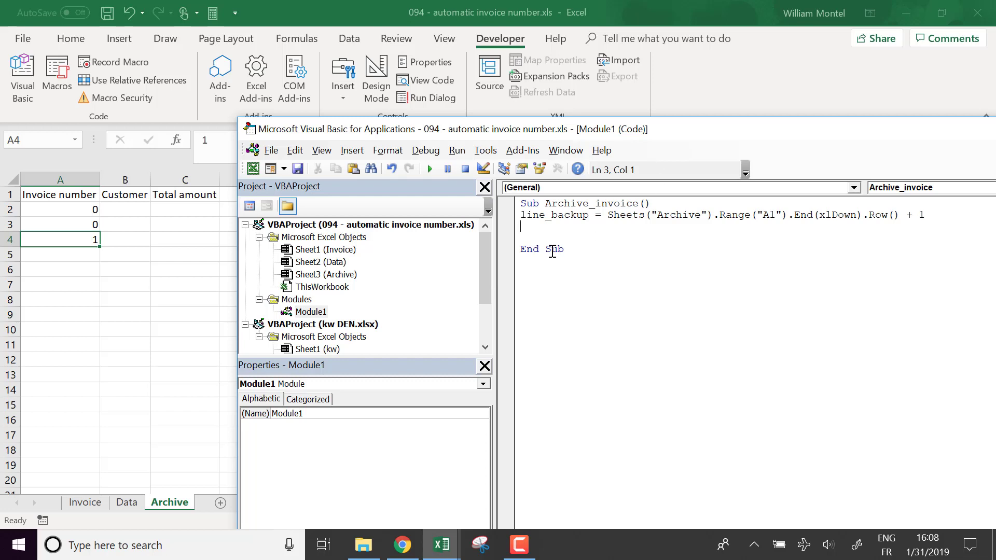
pyautogui.moveTo(788, 215); pyautogui.dragTo(611, 217)
pyautogui.hotkey('ctrl', 'c')
pyautogui.click(564, 228)
pyautogui.hotkey('ctrl', 'v')
pyautogui.click(686, 225)
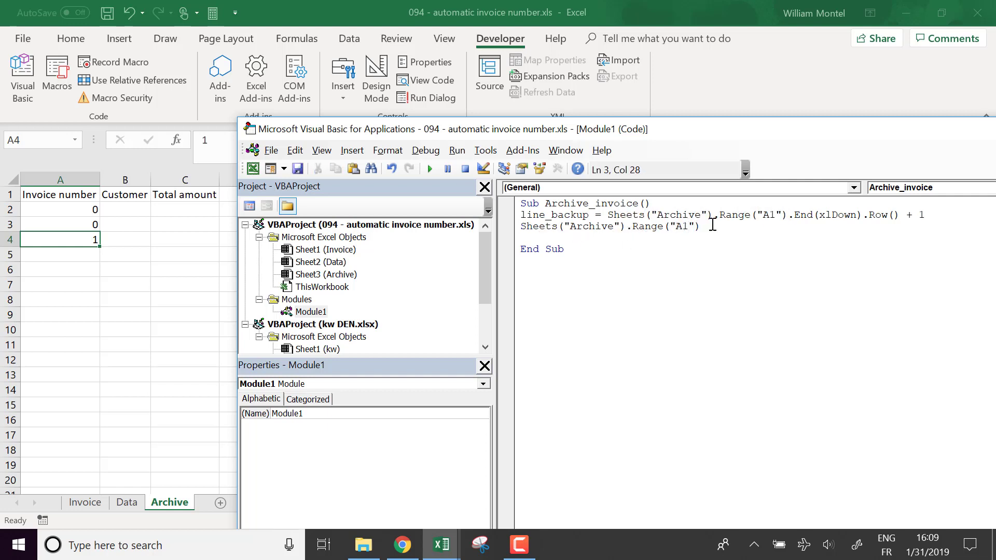
pyautogui.press('BackSpace')
pyautogui.write('&')
# Insert line_backup into the line 3 cell reference and add .value =
pyautogui.click(575, 218)
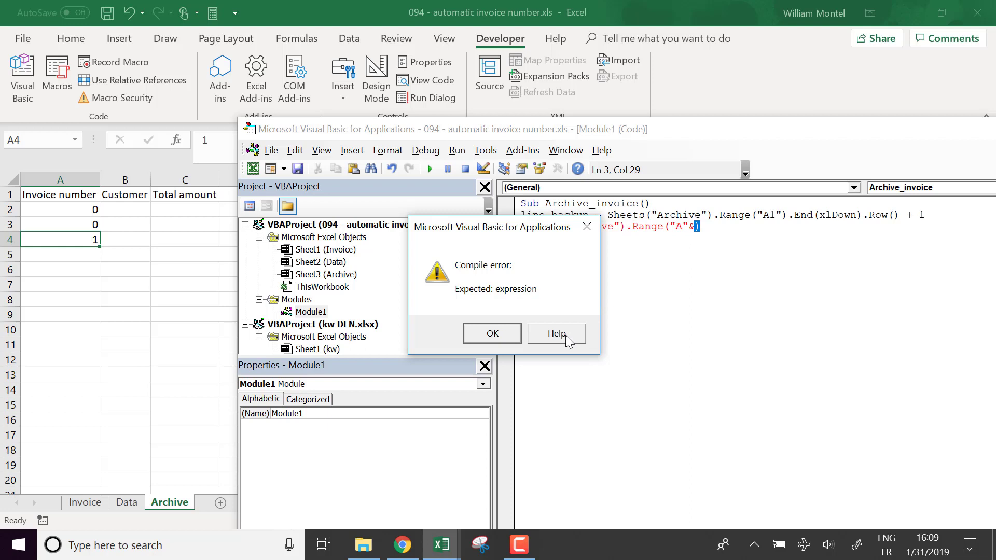
pyautogui.click(501, 337)
pyautogui.doubleClick(569, 215)
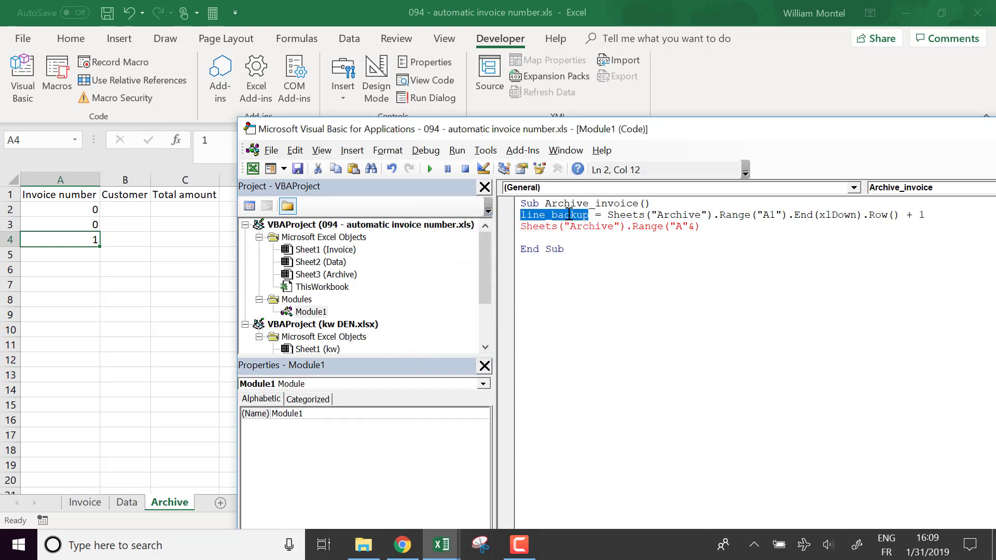
pyautogui.hotkey('ctrl', 'c')
pyautogui.click(696, 224)
pyautogui.hotkey('ctrl', 'v')
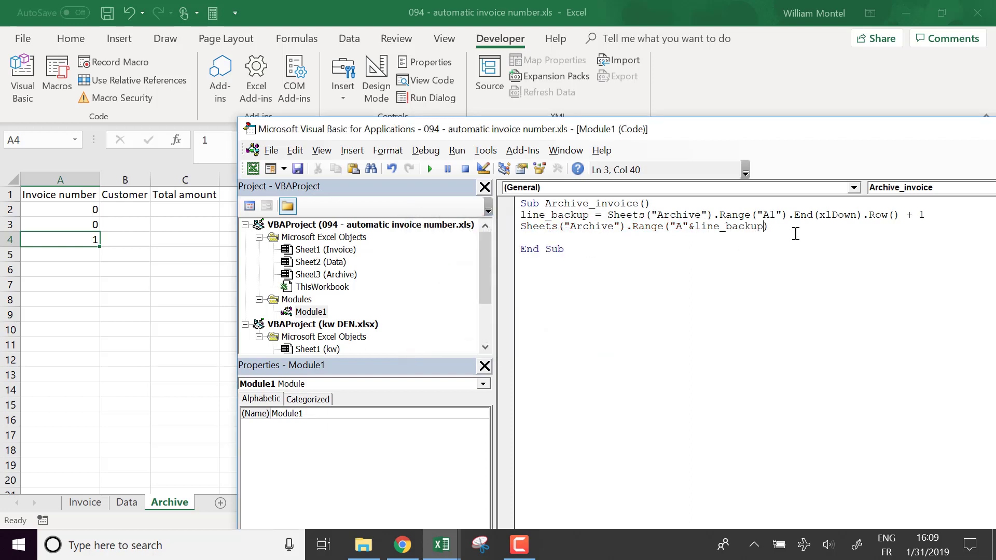
pyautogui.write(').value =')
pyautogui.click(589, 250)
pyautogui.click(493, 332)
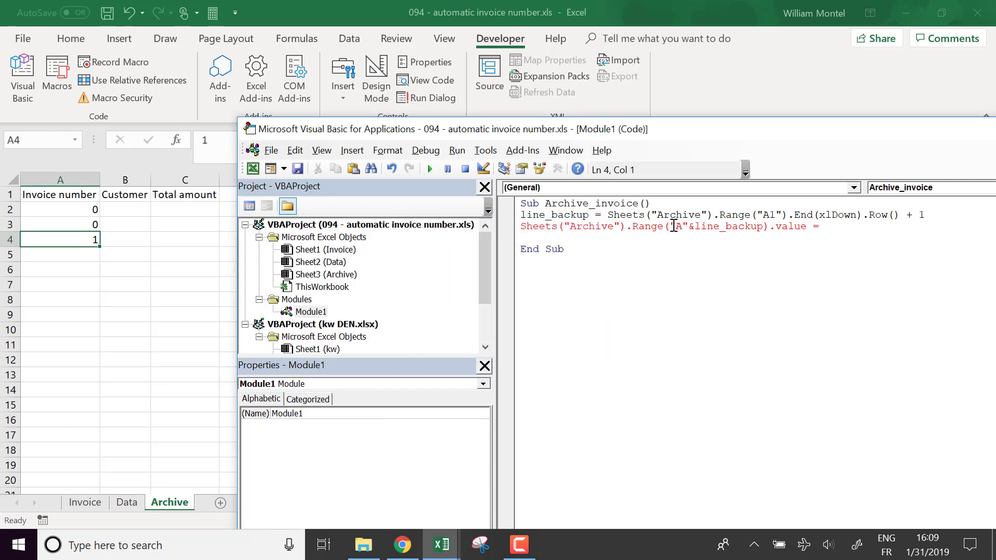
# Paste the sheet range after the equals sign and change its sheet name to Invoice
pyautogui.moveTo(670, 227); pyautogui.dragTo(517, 227)
pyautogui.hotkey('ctrl', 'c')
pyautogui.click(858, 228)
pyautogui.hotkey('ctrl', 'v')
pyautogui.doubleClick(889, 227)
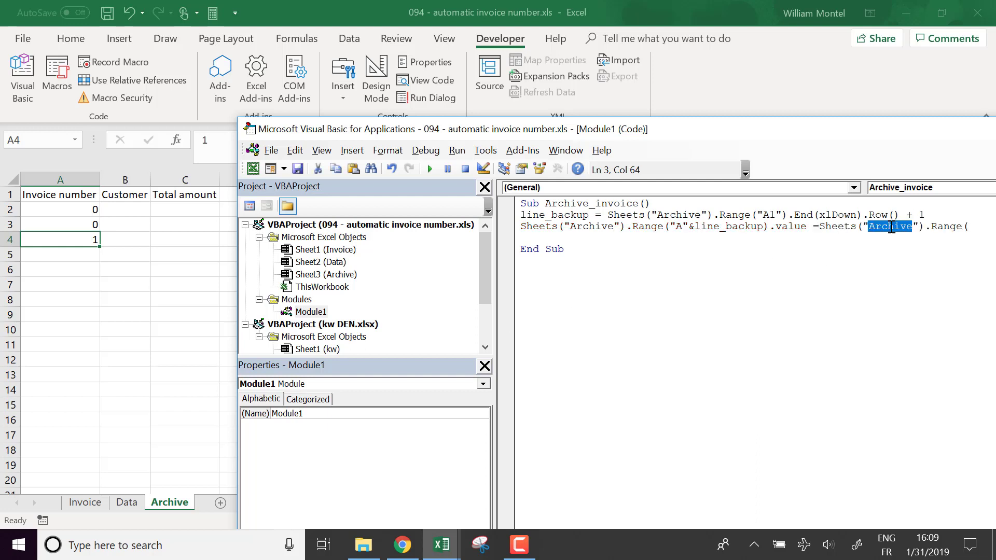
pyautogui.write('Invoice')
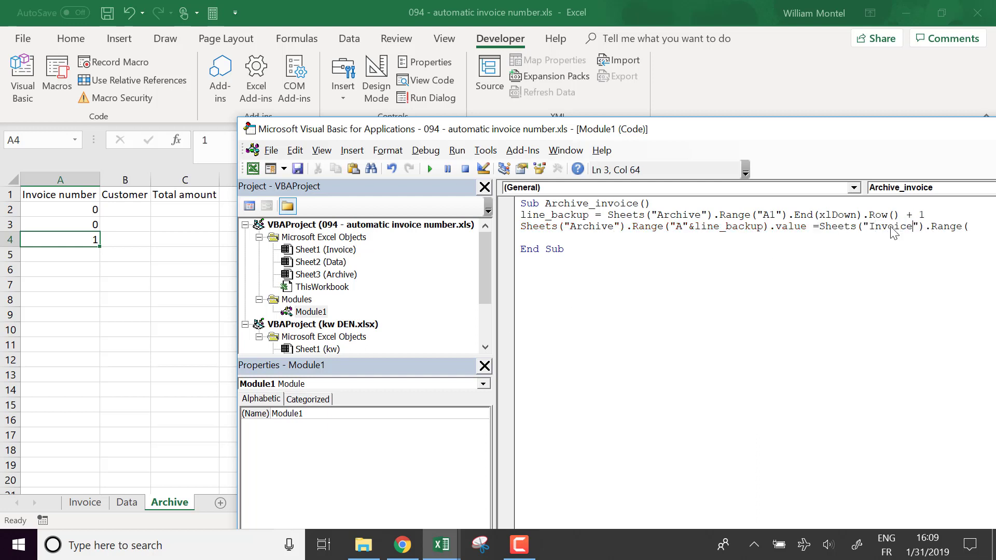
pyautogui.click(894, 280)
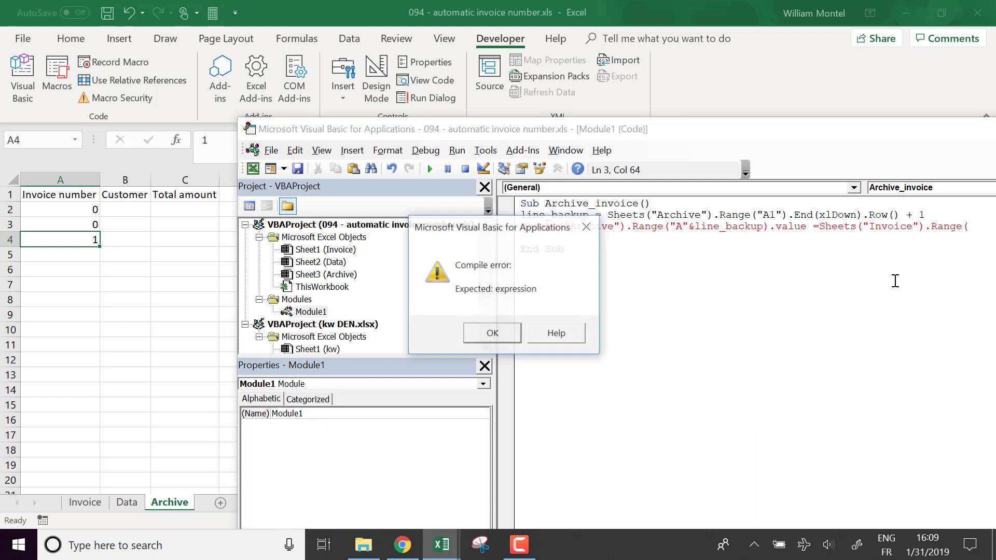
pyautogui.click(506, 334)
# Check the Invoice # formula in cell F8 on the Invoice sheet
pyautogui.click(167, 389)
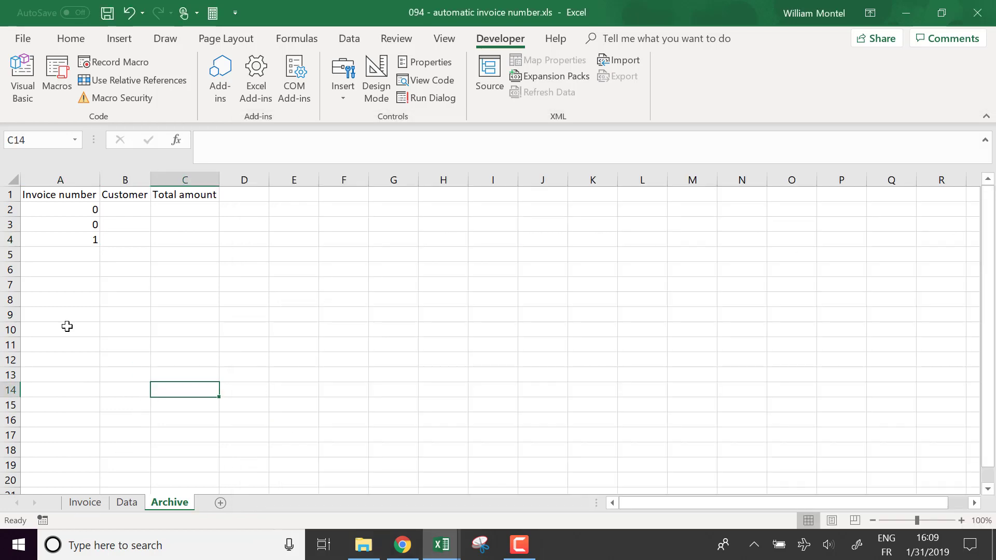
pyautogui.click(86, 502)
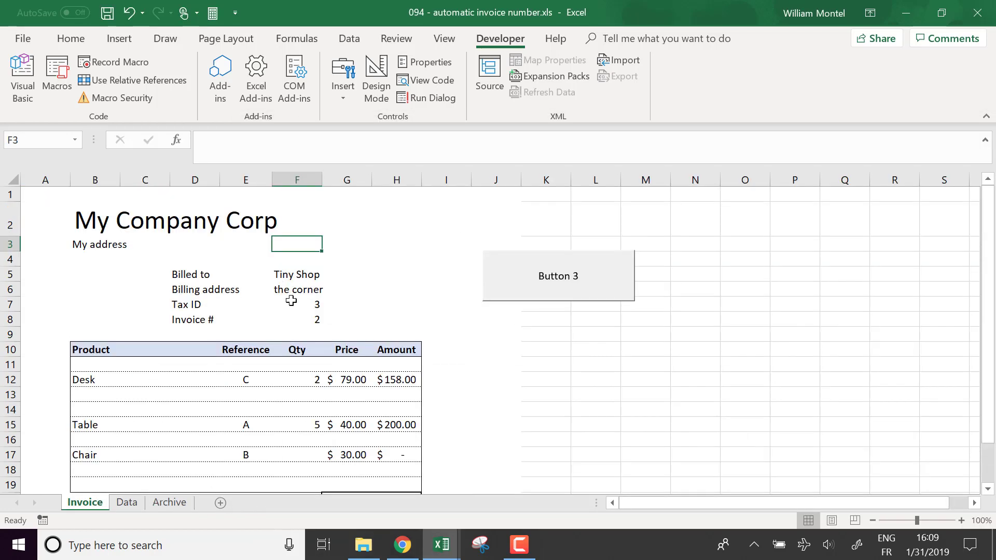
pyautogui.click(305, 320)
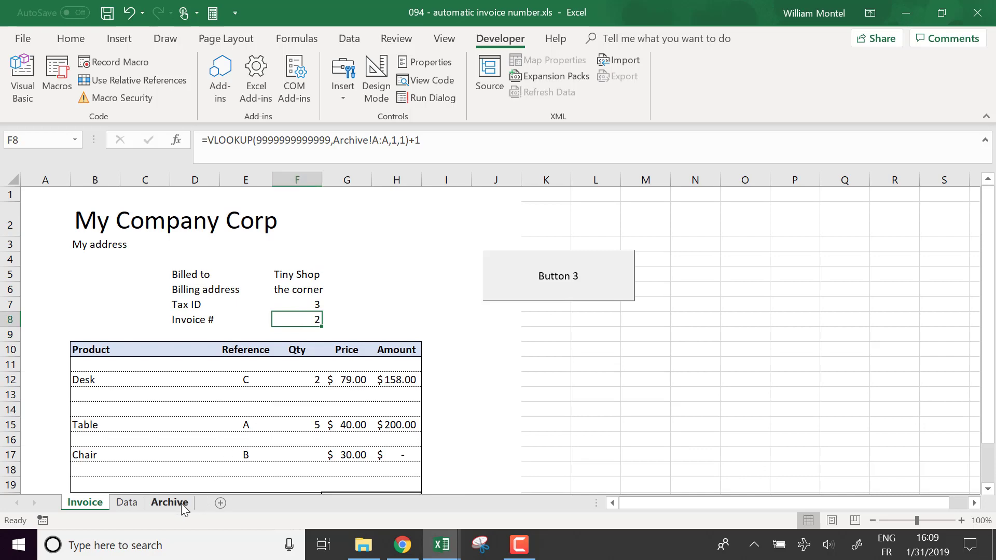
# In the VBA editor, finish line 3 with Range("F8").Value and select the whole line
pyautogui.click(441, 545)
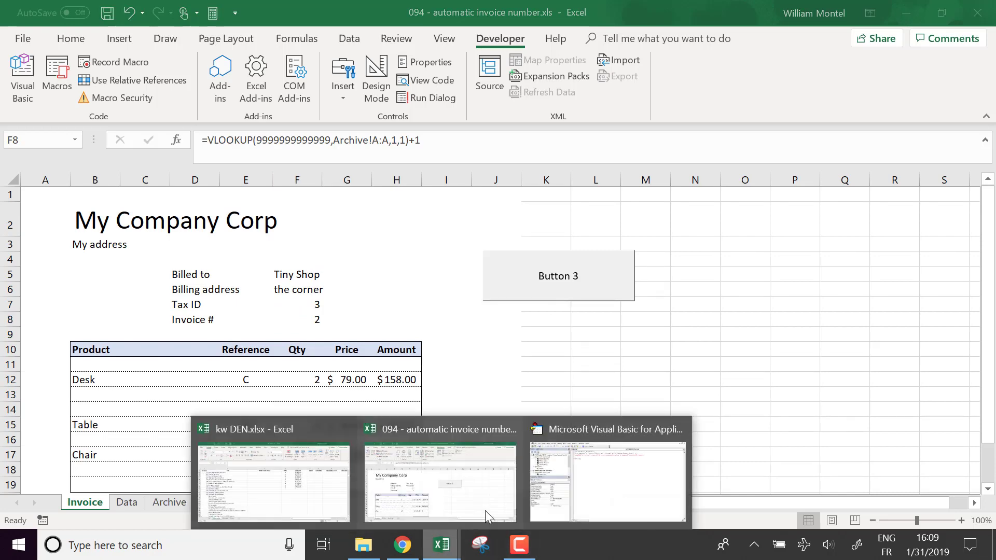
pyautogui.click(556, 493)
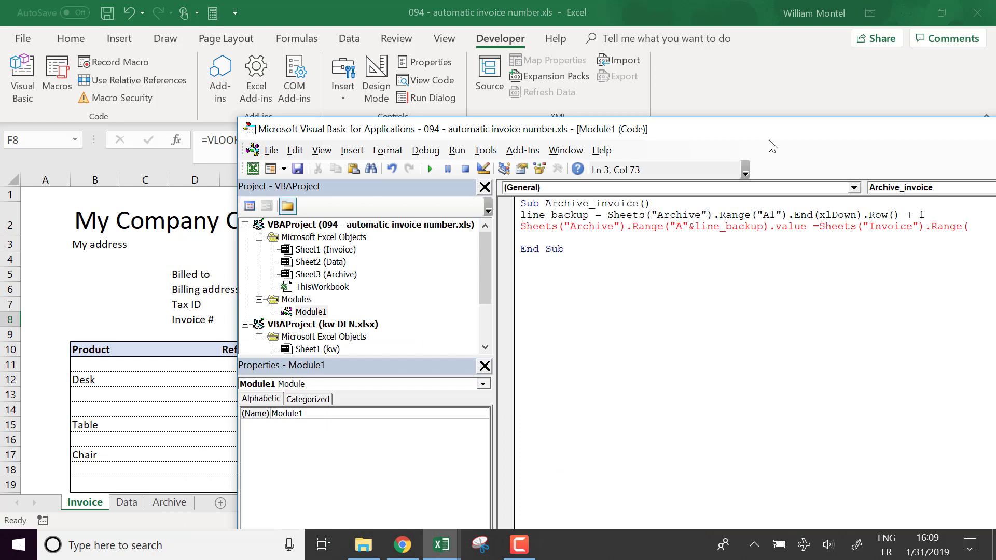
pyautogui.moveTo(786, 129); pyautogui.dragTo(577, 83)
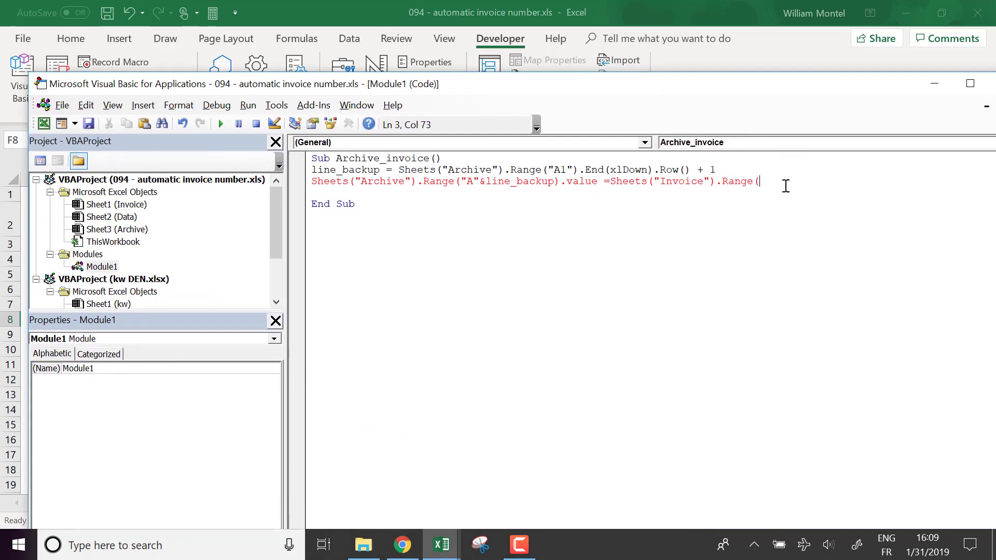
pyautogui.write('"F8')
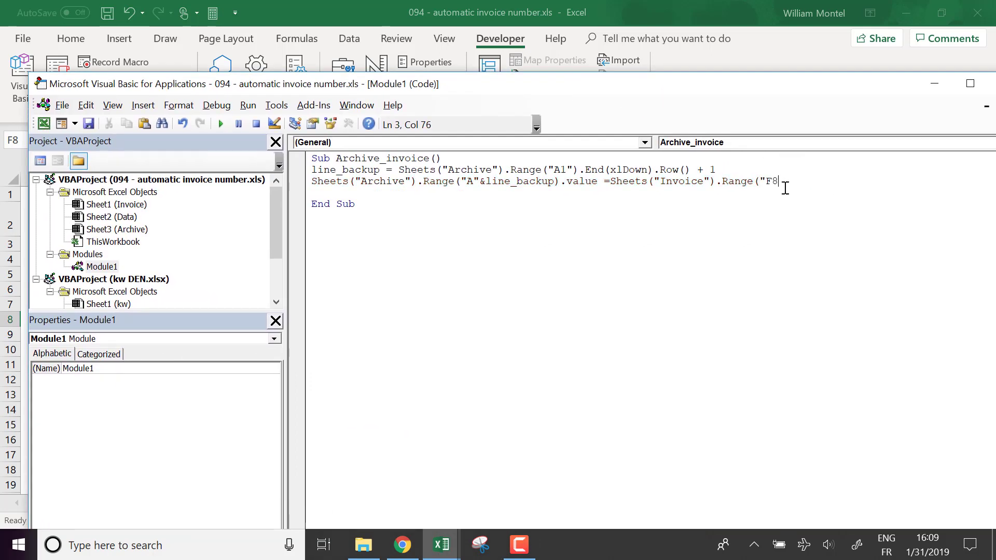
pyautogui.write('").vlau')
pyautogui.press('BackSpace')
pyautogui.press('BackSpace')
pyautogui.write('alue')
pyautogui.click(928, 280)
pyautogui.click(798, 182)
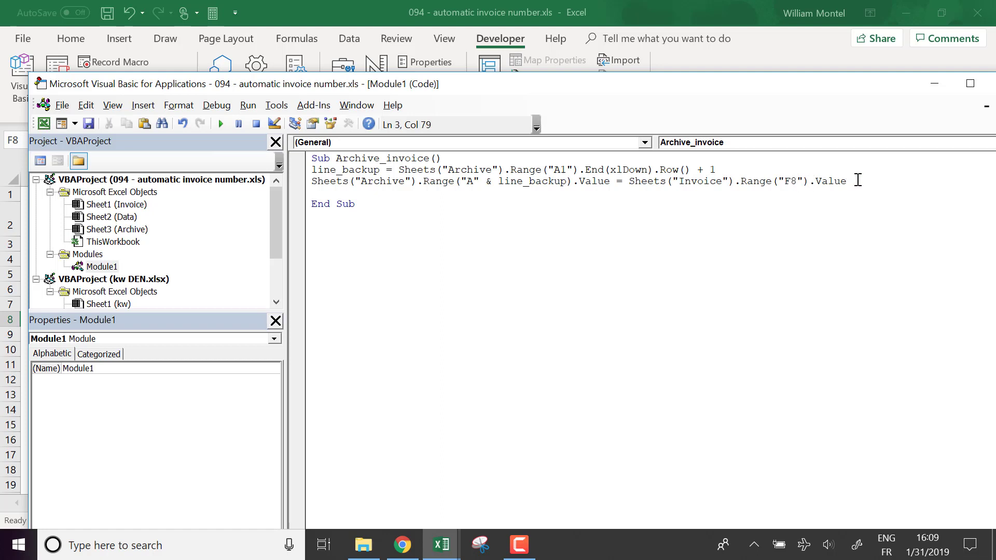
pyautogui.moveTo(856, 181); pyautogui.dragTo(304, 184)
# Copy the archive line 3 and paste it as lines 4 and 5
pyautogui.hotkey('ctrl', 'c')
pyautogui.click(884, 183)
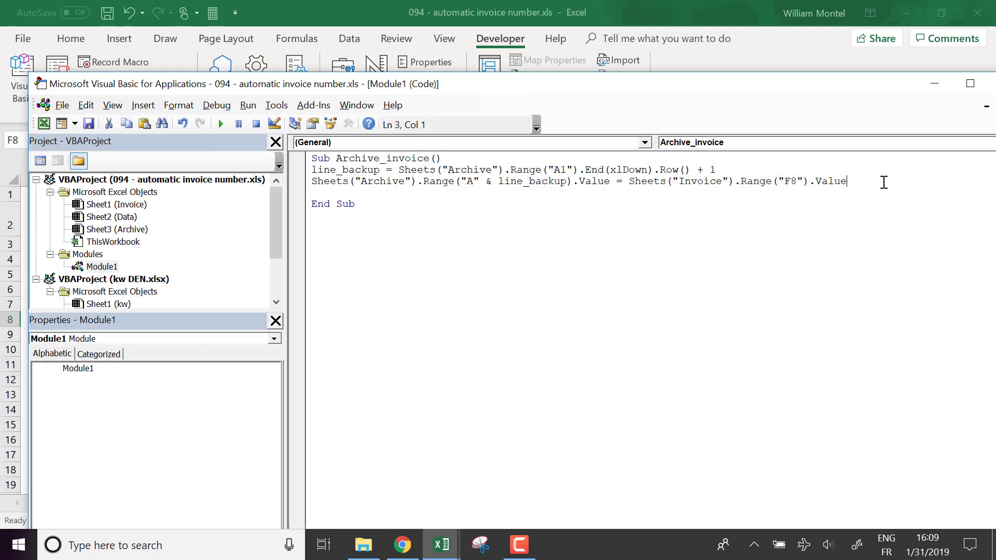
pyautogui.press('Return')
pyautogui.hotkey('ctrl', 'v')
pyautogui.press('Return')
pyautogui.hotkey('ctrl', 'v')
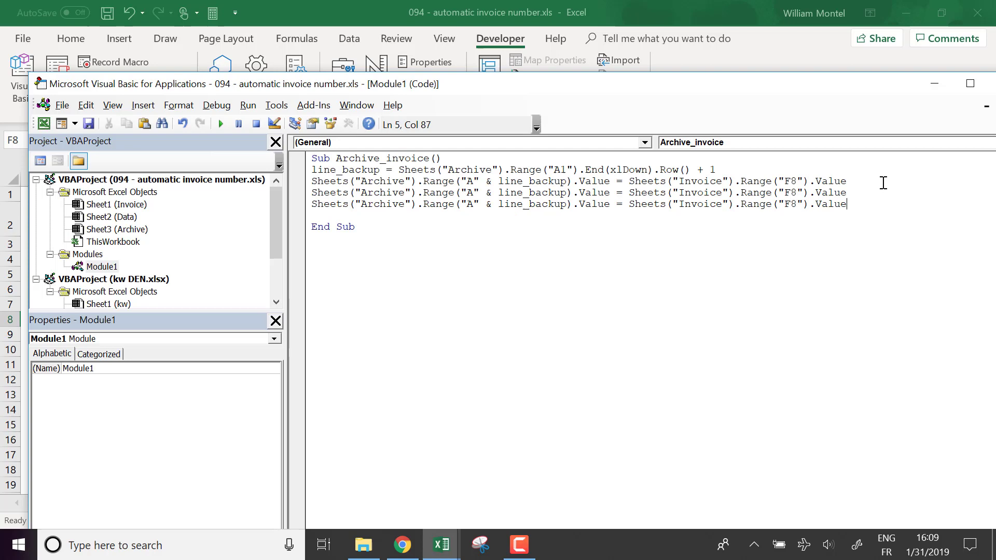
# Check the Archive sheet, then the customer in F5 and total in H20 on Invoice
pyautogui.doubleClick(692, 87)
pyautogui.moveTo(881, 409); pyautogui.dragTo(896, 222)
pyautogui.click(172, 502)
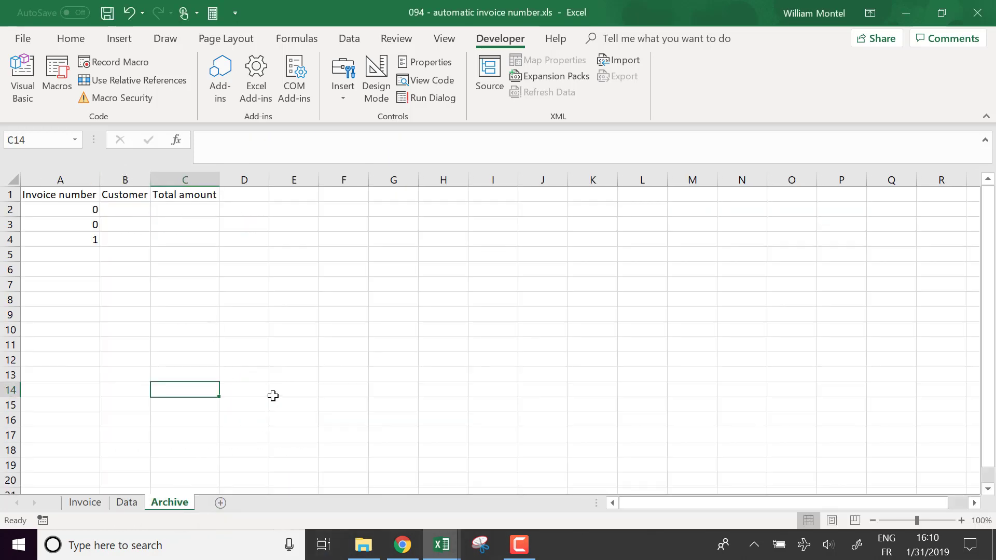
pyautogui.click(84, 503)
pyautogui.click(296, 277)
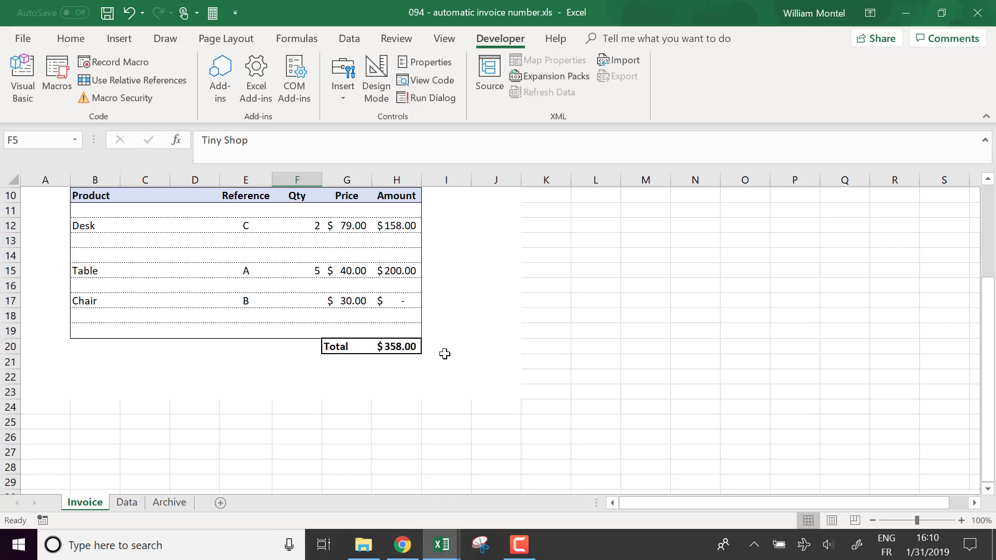
pyautogui.click(392, 345)
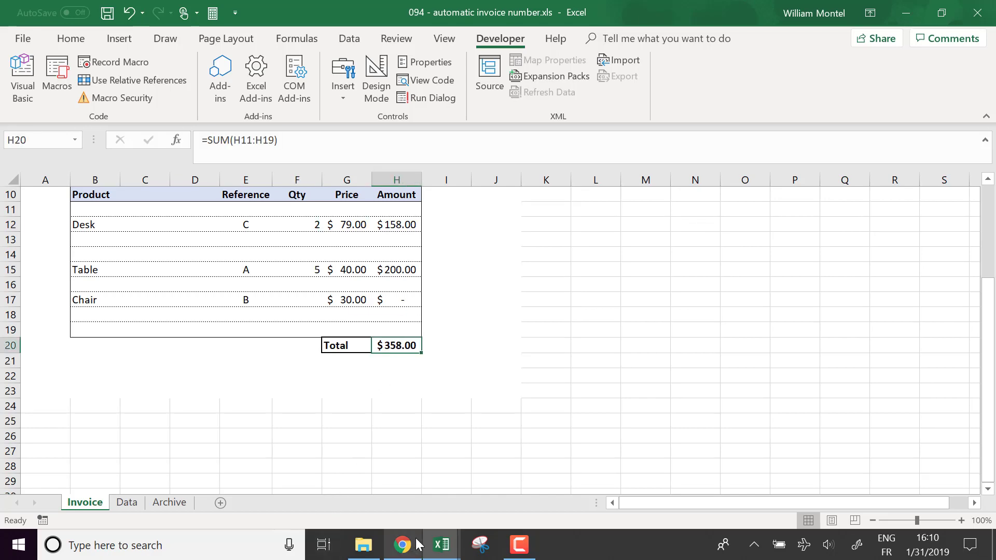
# Change the source cell on macro line 4 from F8 to F5
pyautogui.moveTo(441, 545)
pyautogui.click(563, 480)
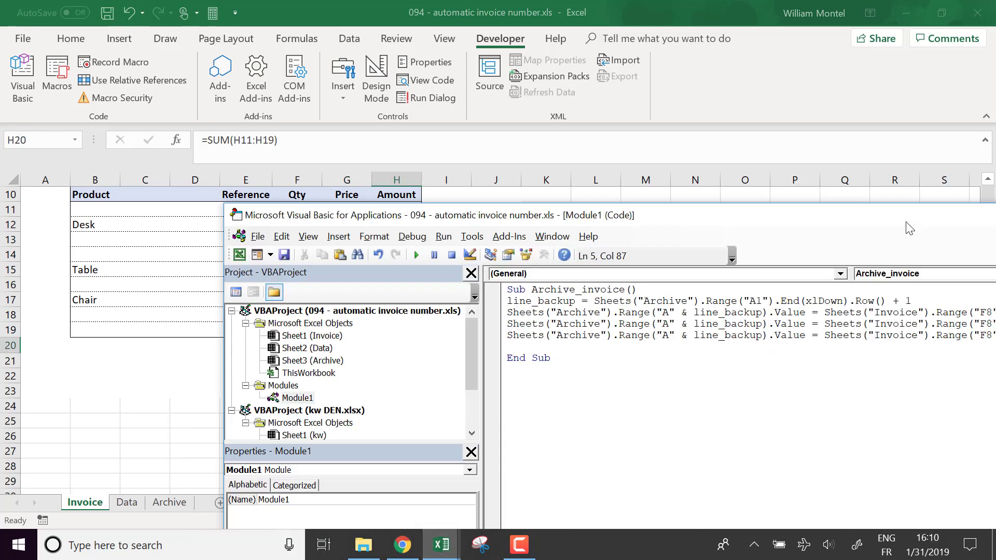
pyautogui.moveTo(907, 222); pyautogui.dragTo(686, 205)
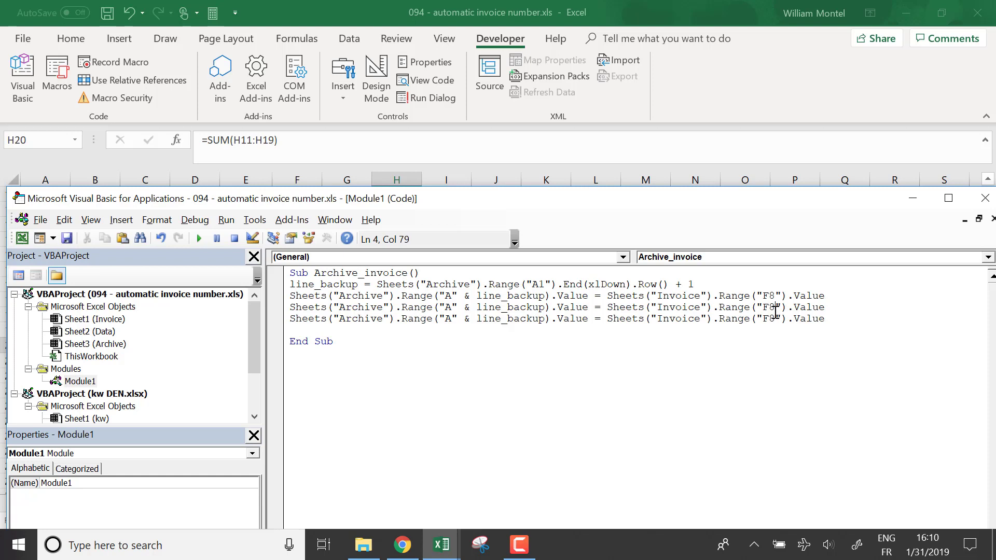
pyautogui.press('BackSpace')
pyautogui.write('5')
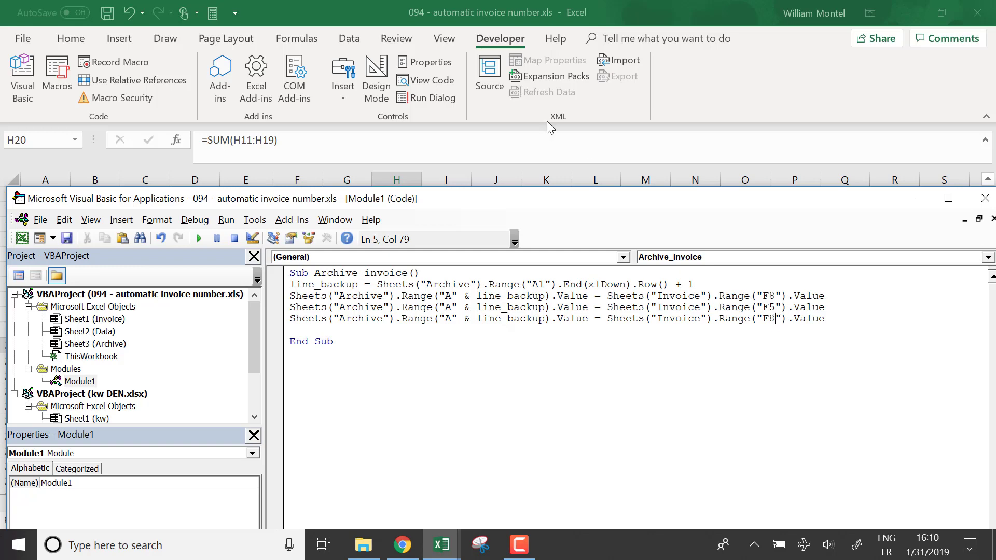
# Recheck the customer cell F5 and total cell H20 on the Invoice sheet
pyautogui.click(653, 15)
pyautogui.scroll(3, 416, 376)
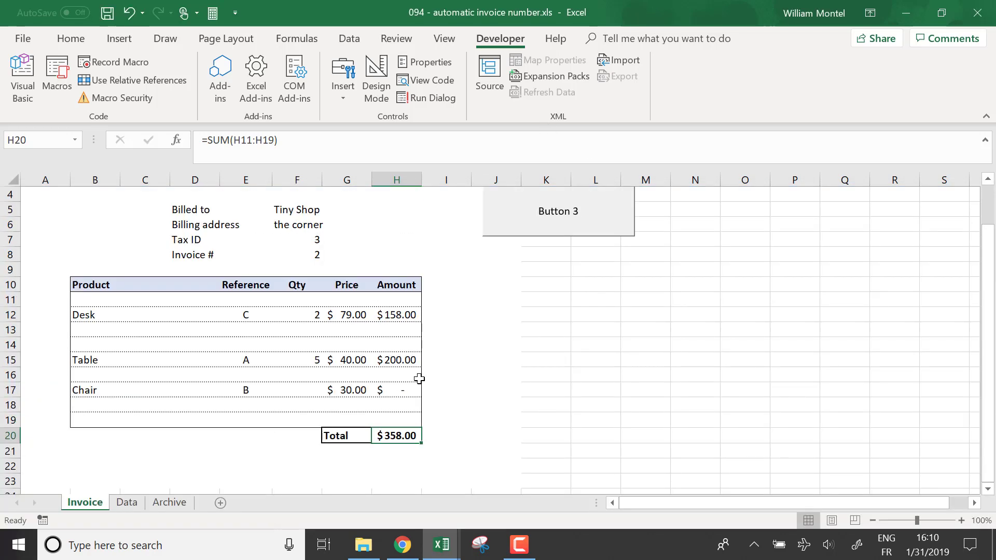
pyautogui.scroll(1, 415, 375)
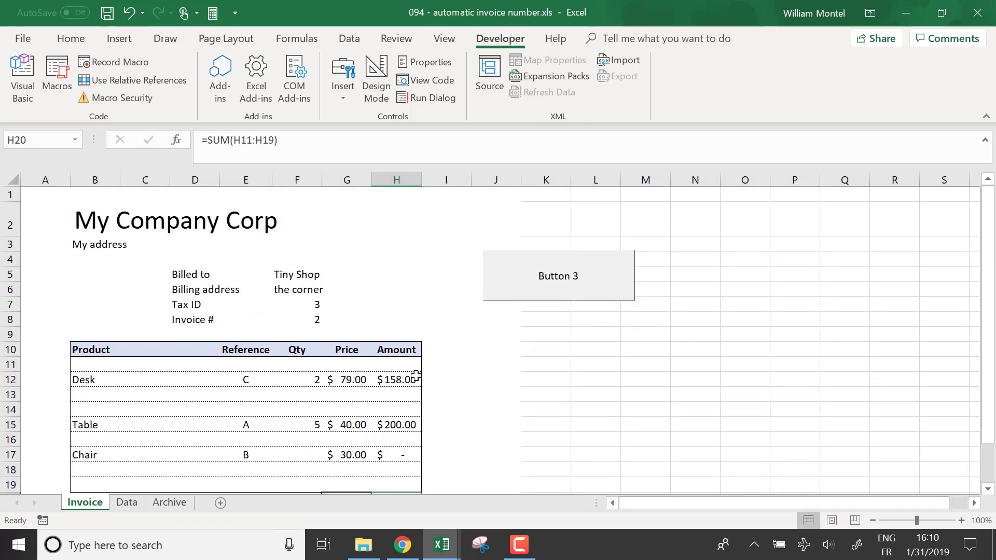
pyautogui.click(298, 277)
pyautogui.scroll(-2, 415, 370)
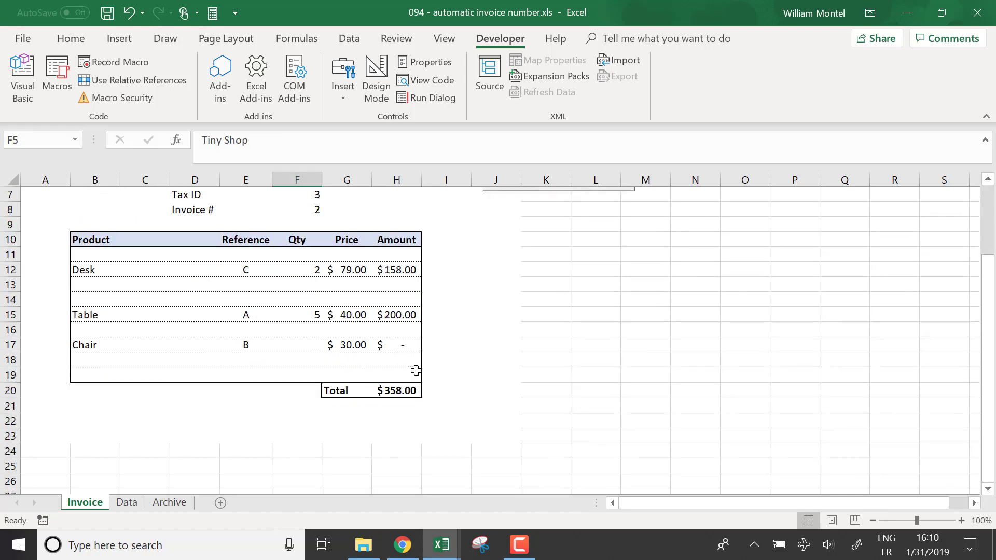
pyautogui.click(405, 394)
pyautogui.scroll(2, 408, 393)
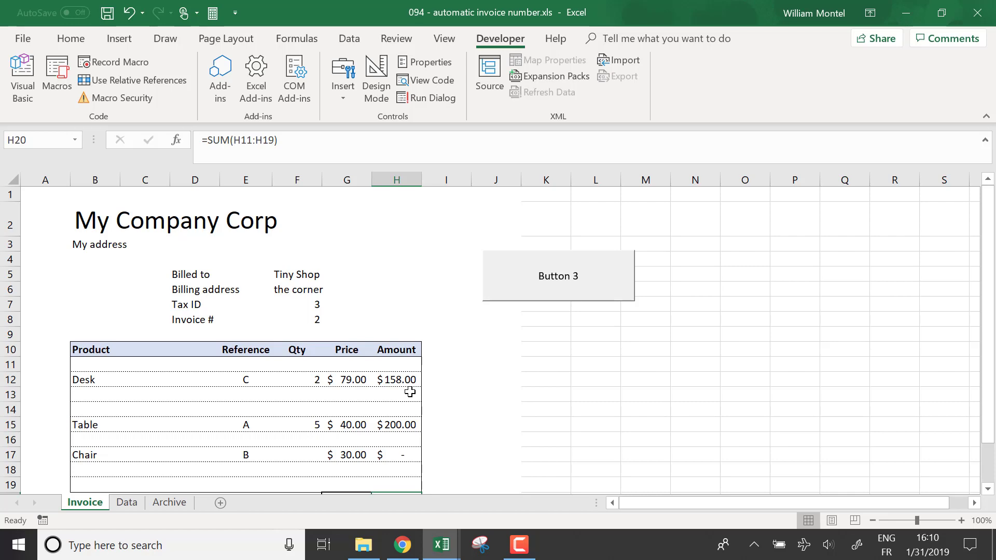
# Set line 5's source to H20, and the target columns to B on line 4 and C on line 5
pyautogui.moveTo(459, 545)
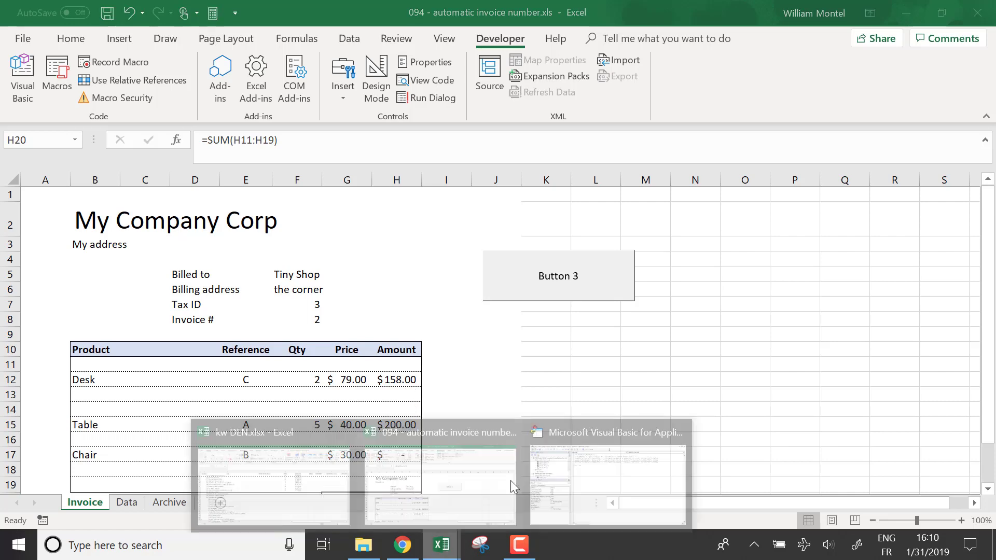
pyautogui.click(623, 464)
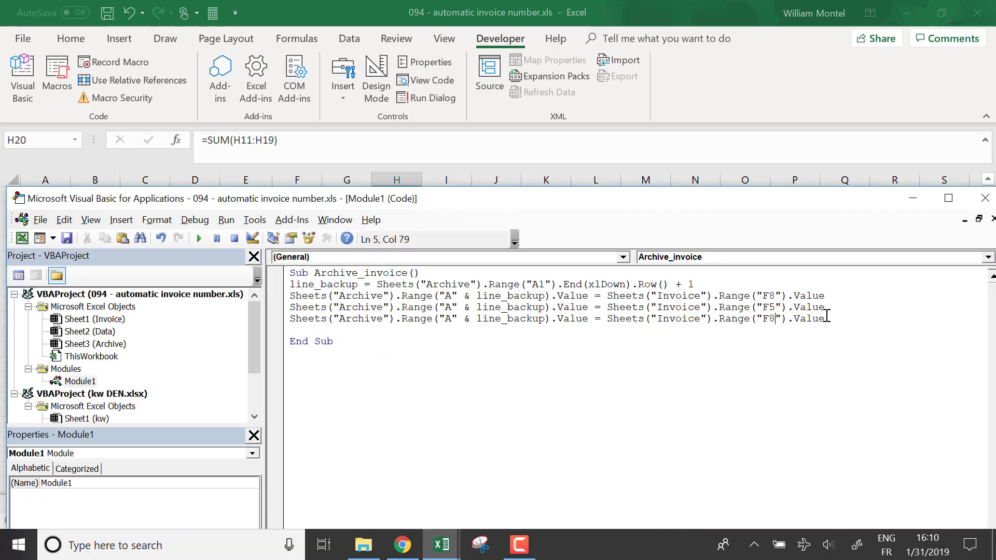
pyautogui.doubleClick(775, 318)
pyautogui.write('H2')
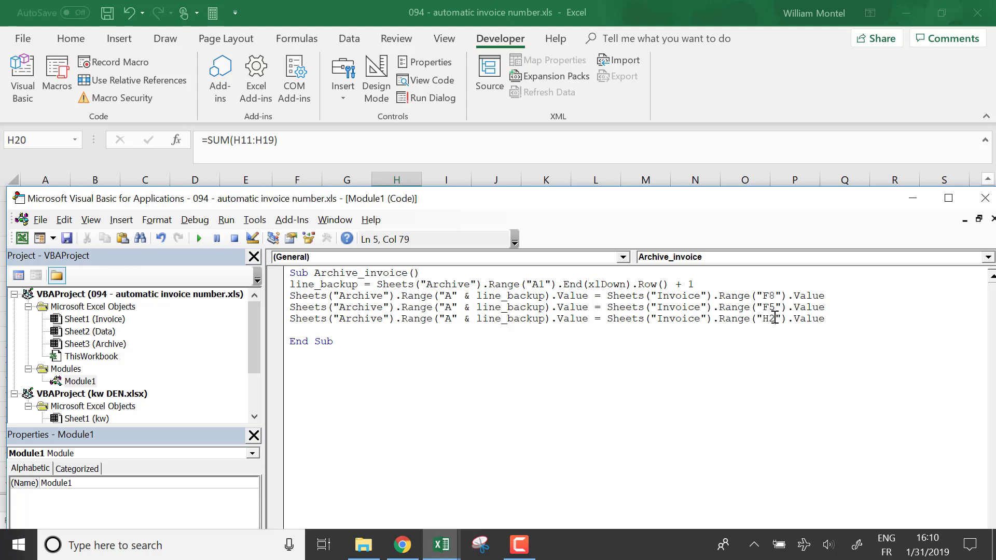
pyautogui.write('0')
pyautogui.moveTo(445, 307); pyautogui.dragTo(450, 307)
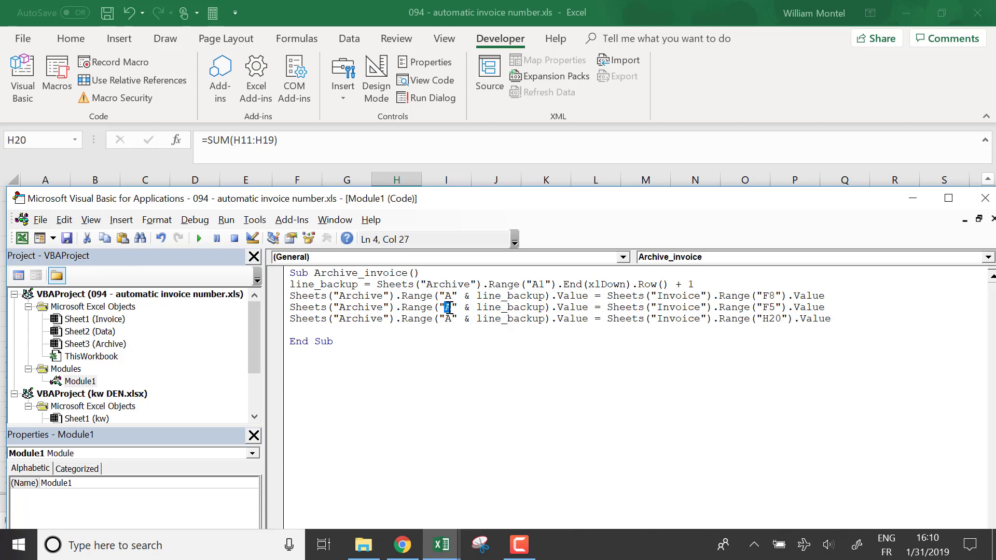
pyautogui.write('B')
pyautogui.moveTo(452, 321); pyautogui.dragTo(446, 319)
pyautogui.write('C')
# Run the archive macro on the invoice and check the logged row A5:C5 on Archive
pyautogui.click(661, 11)
pyautogui.click(695, 319)
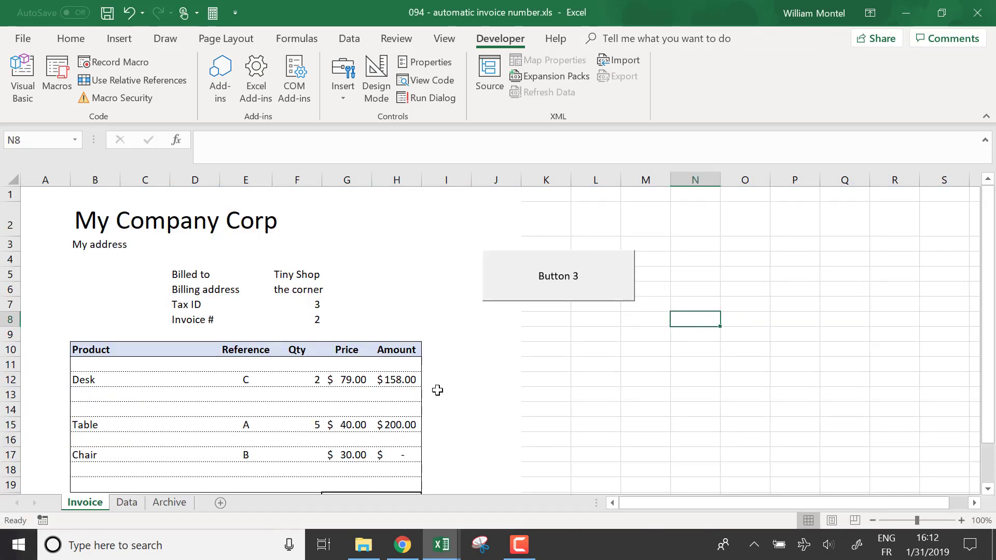
pyautogui.scroll(-2, 437, 390)
pyautogui.scroll(2, 467, 425)
pyautogui.scroll(-1, 524, 386)
pyautogui.scroll(1, 486, 383)
pyautogui.click(592, 292)
pyautogui.click(170, 502)
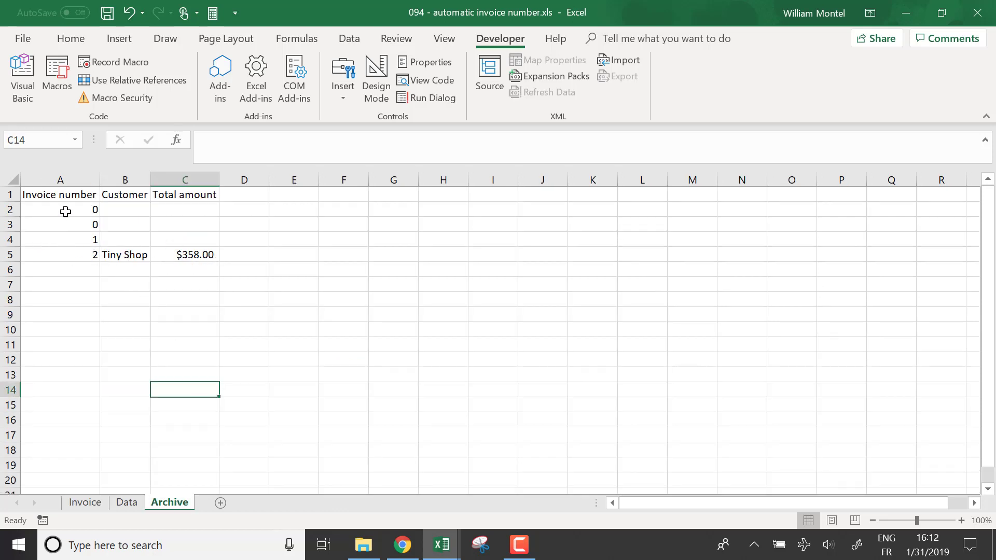
pyautogui.moveTo(88, 260); pyautogui.dragTo(163, 256)
# Archive the Tiny Shop invoice again, check F8's formula, and review the newest Archive entry
pyautogui.click(126, 503)
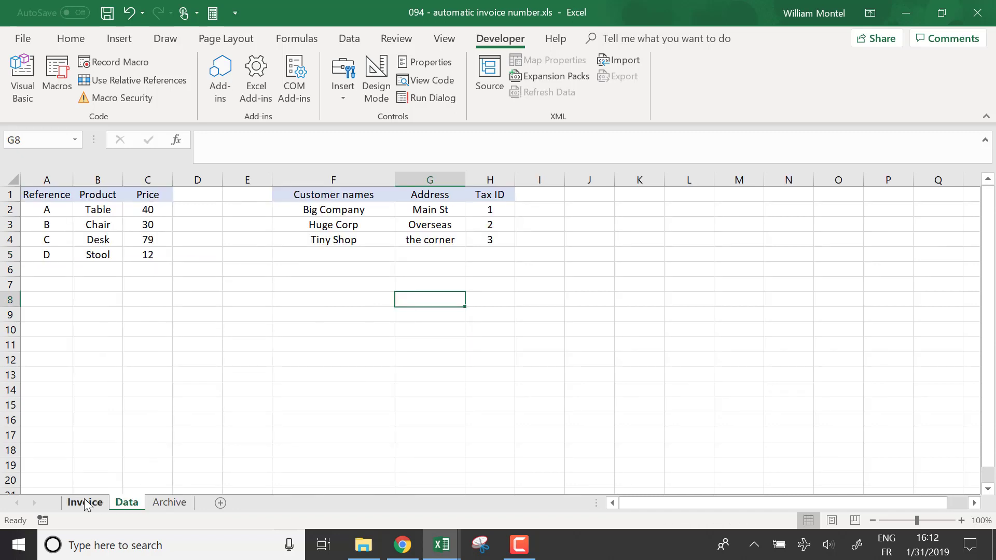
pyautogui.click(84, 502)
pyautogui.click(582, 280)
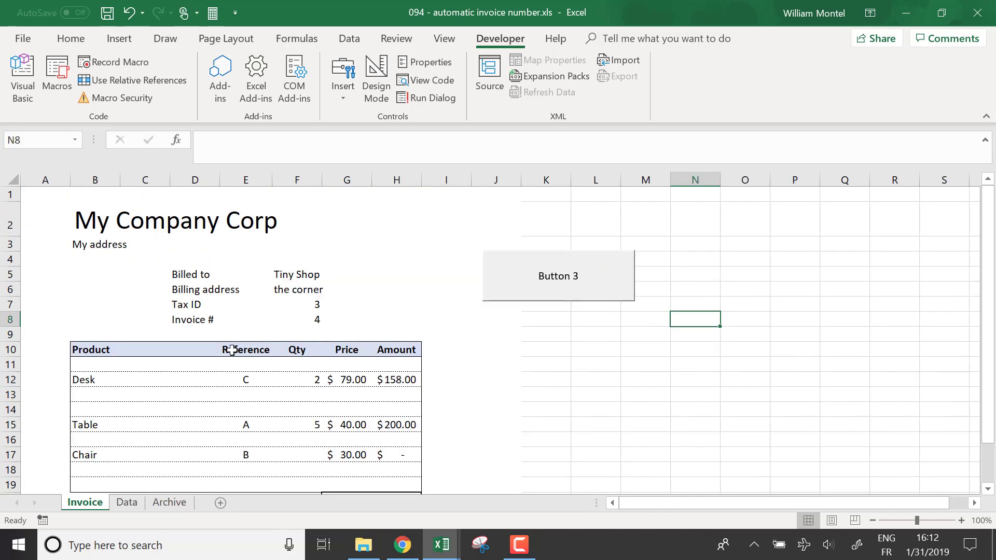
pyautogui.click(305, 318)
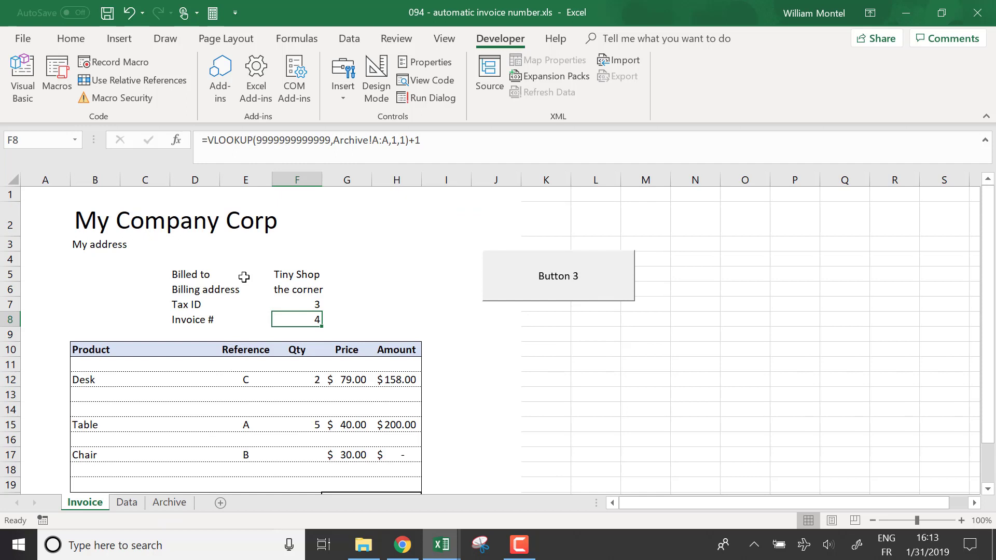
pyautogui.click(182, 511)
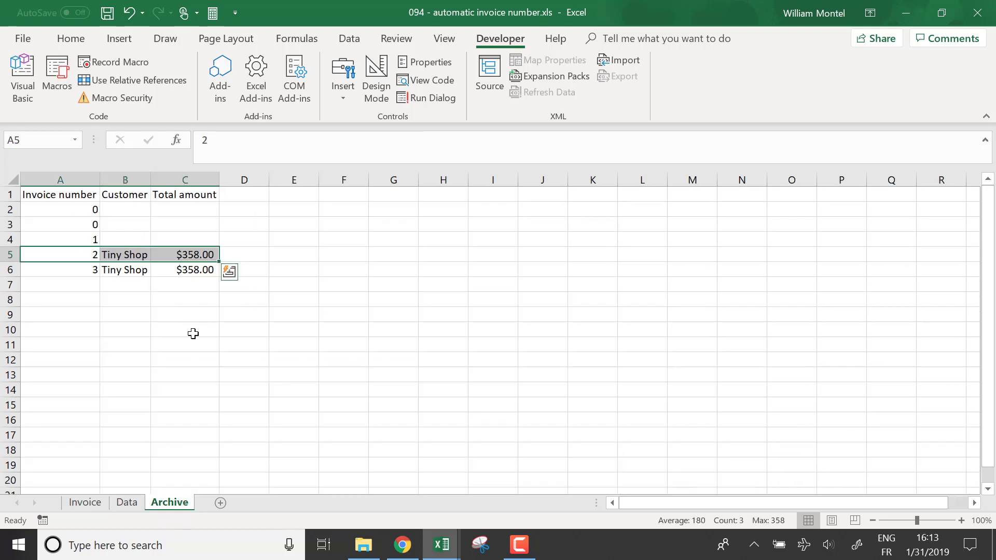
pyautogui.moveTo(129, 274); pyautogui.dragTo(244, 270)
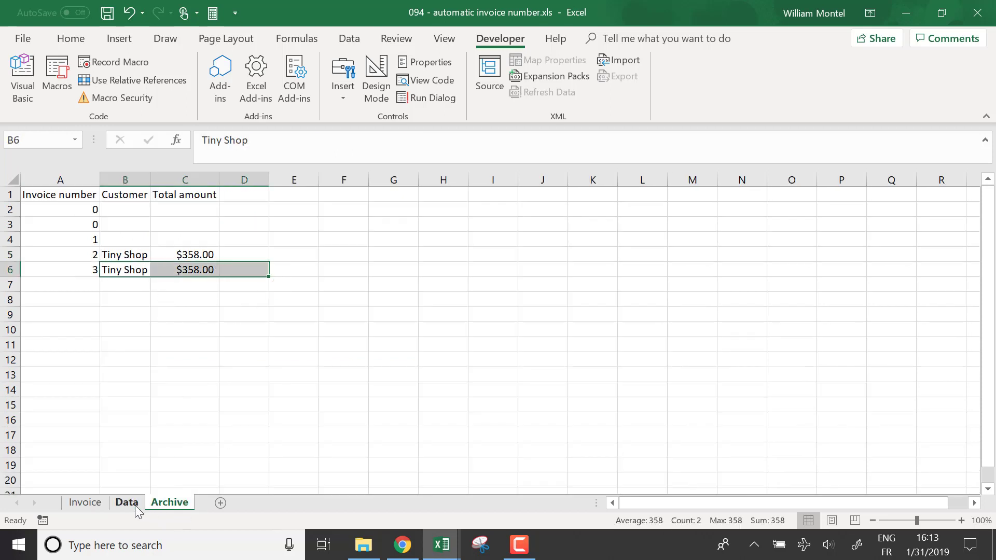
# Select the Archive sheet's header row A1:C1
pyautogui.click(128, 503)
pyautogui.click(169, 503)
pyautogui.moveTo(76, 196); pyautogui.dragTo(158, 196)
# Fill the A1:C1 headers (Invoice number, Customer, Total amount) light blue and make them bold
pyautogui.click(83, 39)
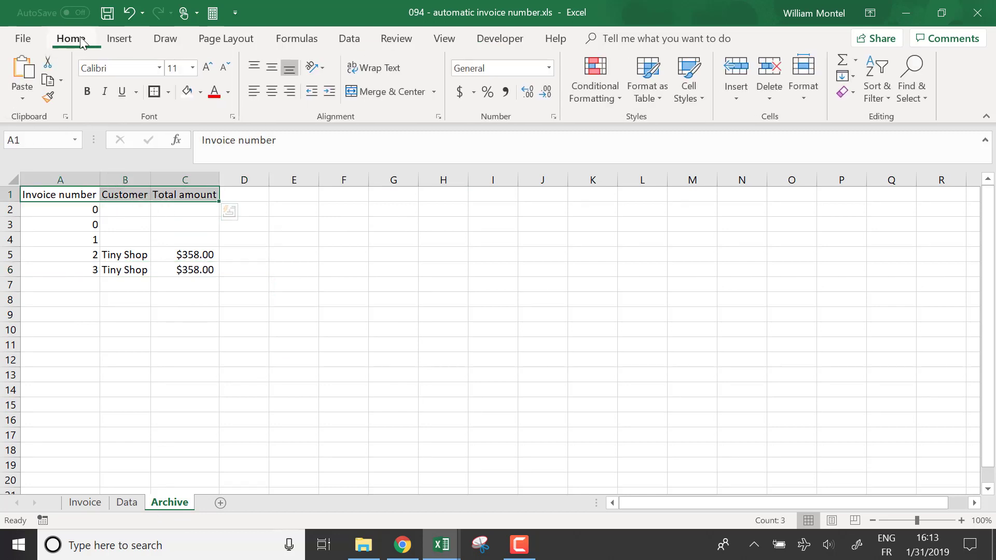
pyautogui.click(201, 92)
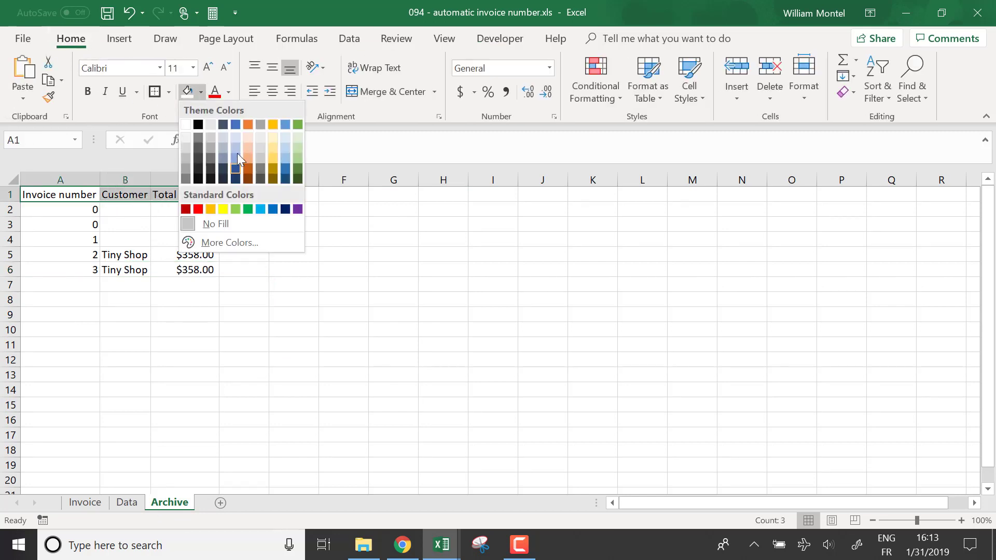
pyautogui.click(235, 136)
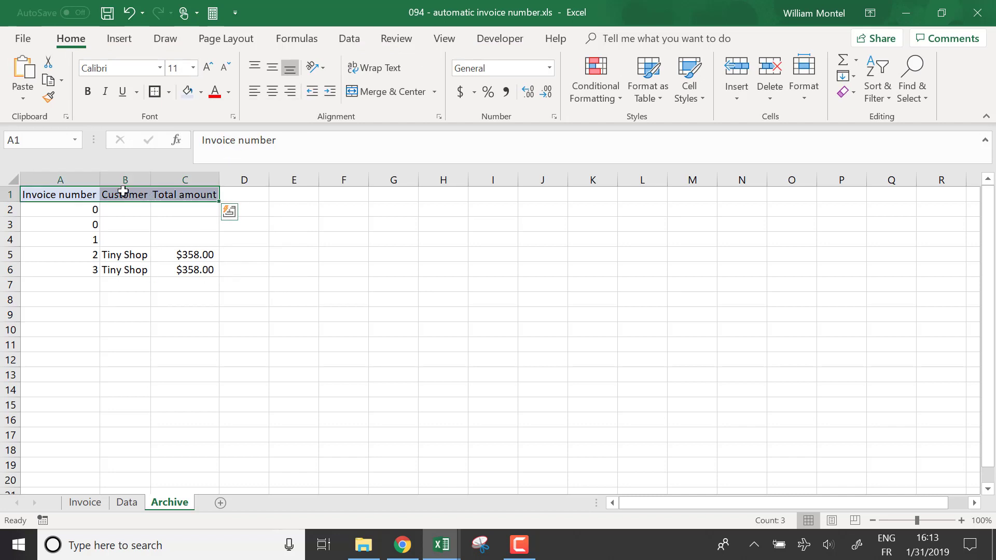
pyautogui.hotkey('ctrl', 'b')
pyautogui.click(371, 271)
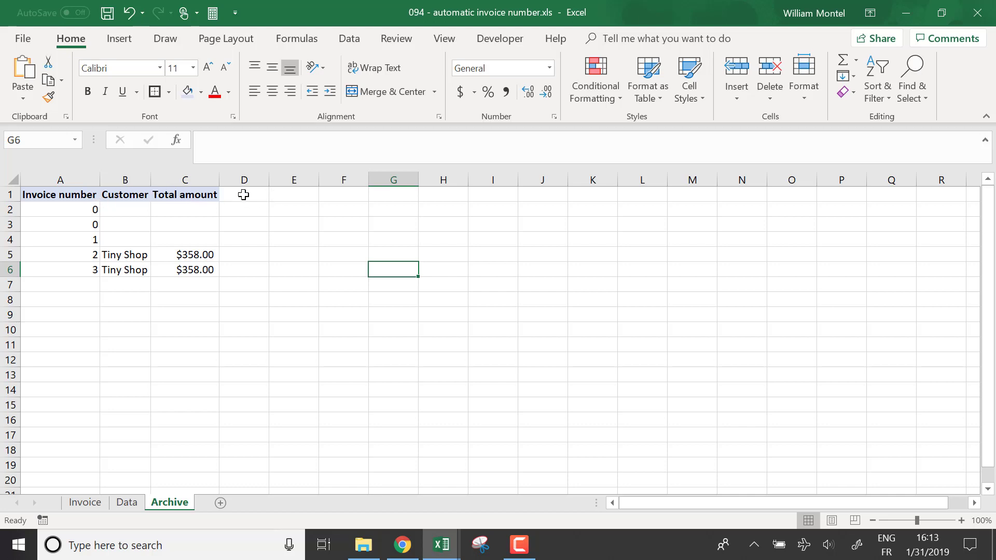
# Bill the invoice to Huge Corp with a Chair quantity of 19 in F17
pyautogui.click(81, 502)
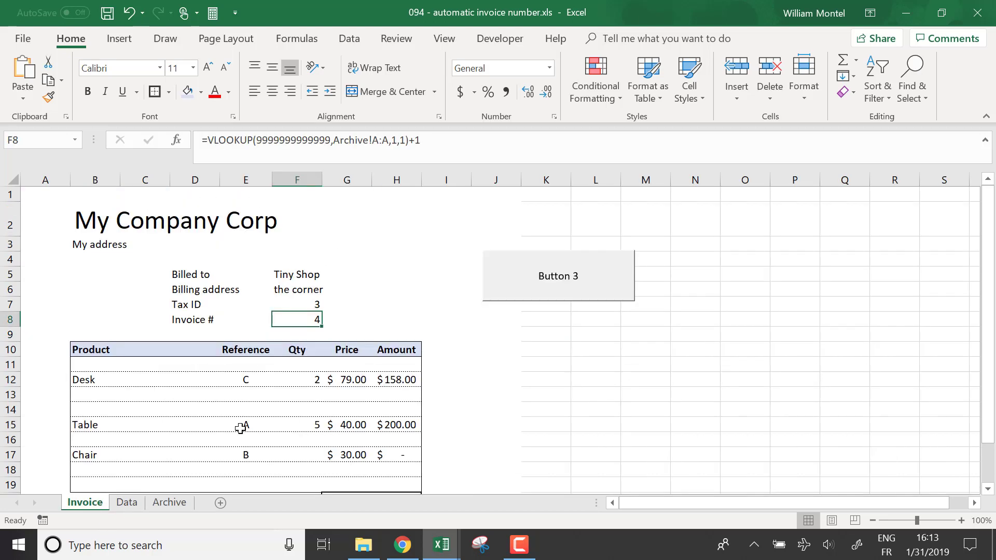
pyautogui.click(313, 278)
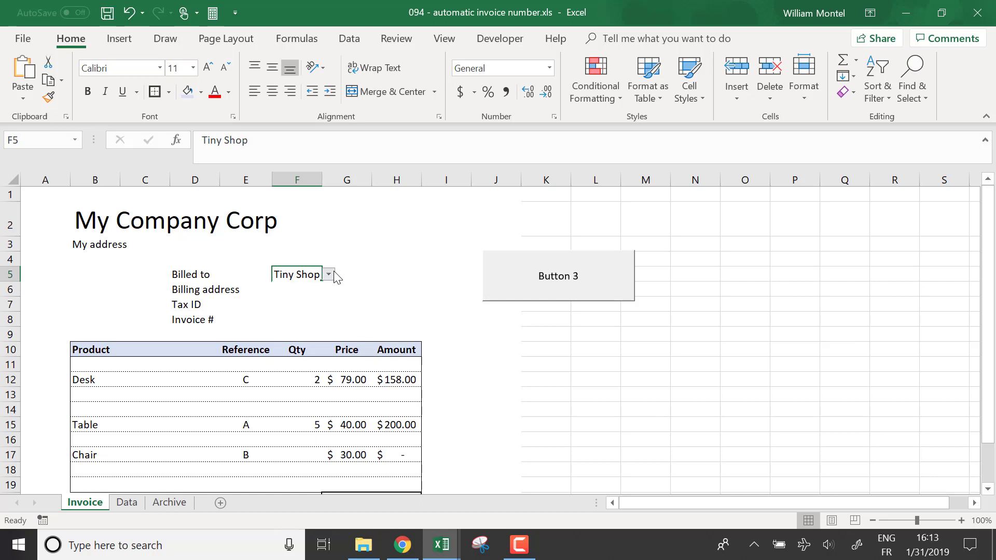
pyautogui.click(329, 274)
pyautogui.click(311, 310)
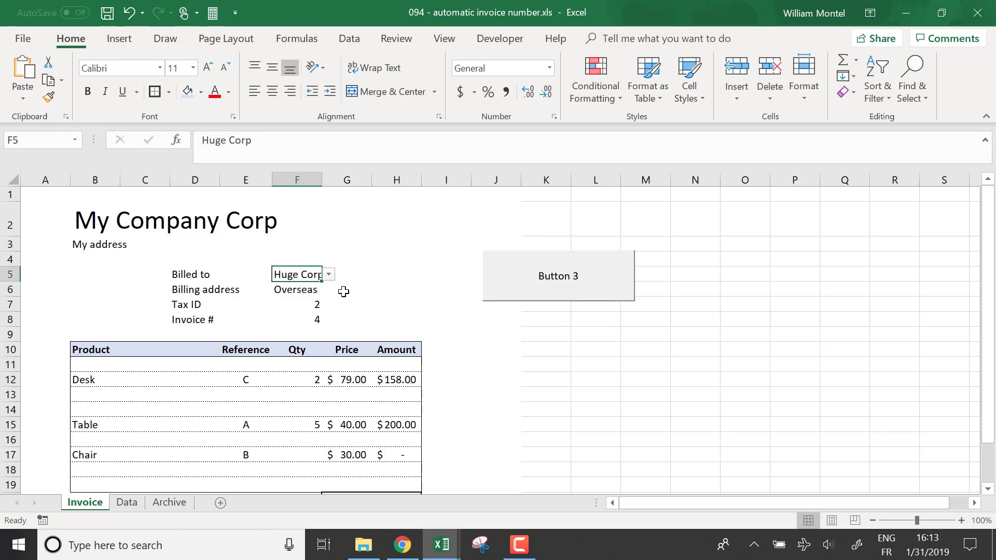
pyautogui.scroll(-2, 343, 289)
pyautogui.moveTo(115, 345); pyautogui.dragTo(402, 351)
pyautogui.click(285, 358)
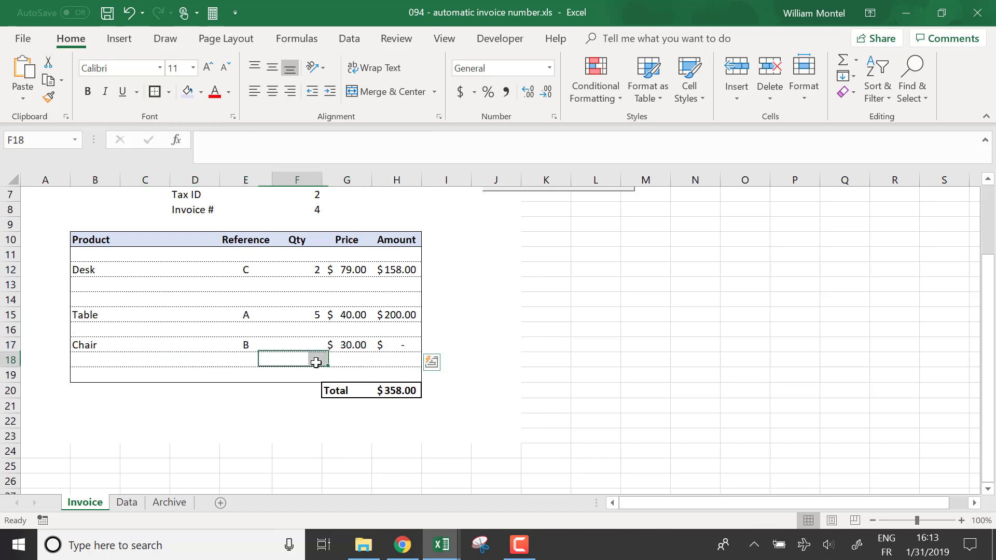
pyautogui.click(311, 345)
pyautogui.write('19')
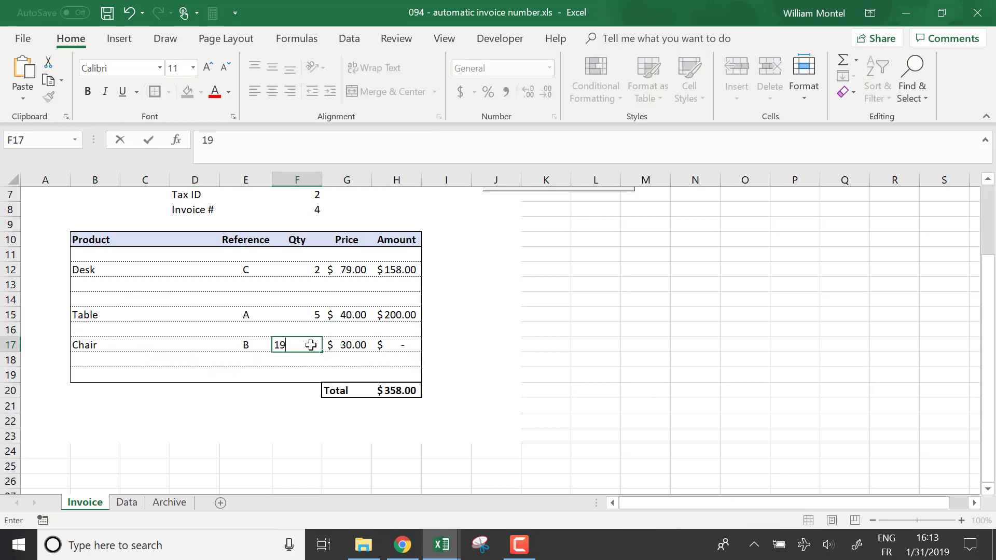
pyautogui.press('Return')
pyautogui.scroll(2, 507, 387)
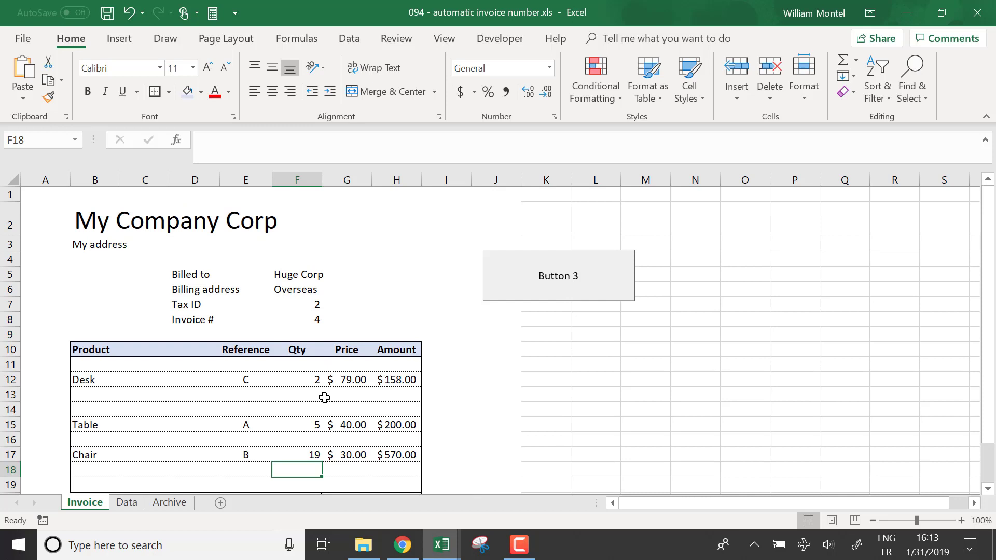
# Archive the invoice as number 4 for $928.00 and check the Archive and Data sheets
pyautogui.click(584, 285)
pyautogui.click(171, 503)
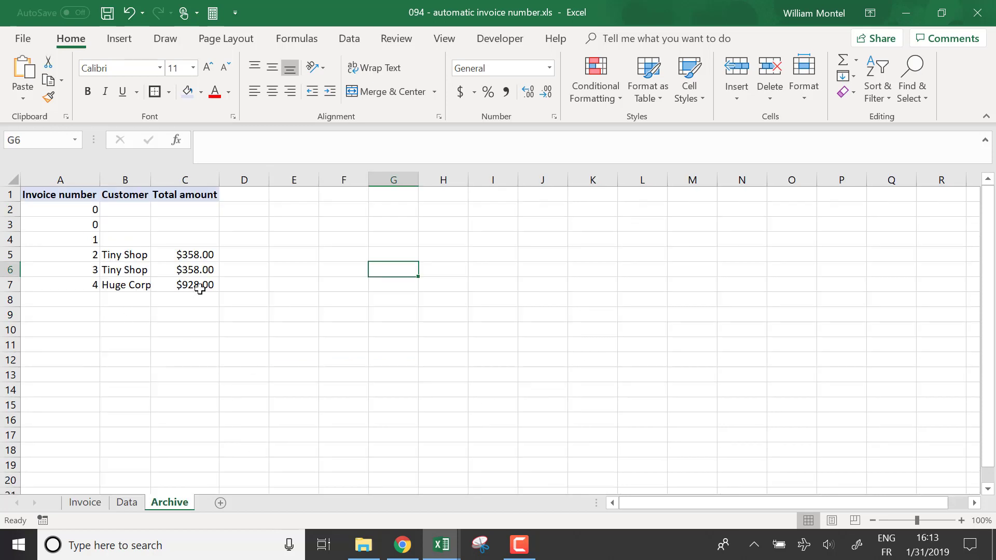
pyautogui.click(128, 501)
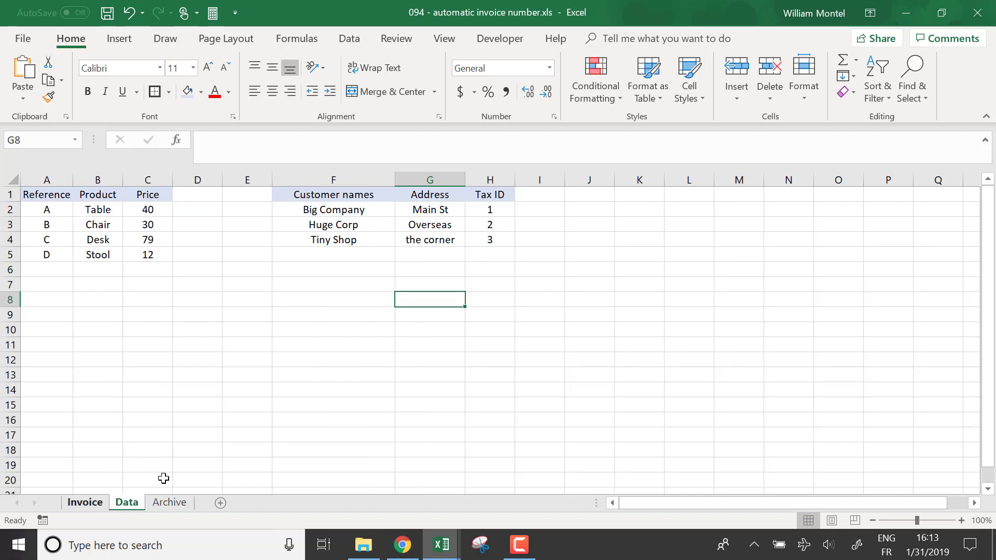
# Change the Button 3 caption to 'Archive invoice'
pyautogui.hotkey('ctrl', 'pageup')
pyautogui.rightClick(587, 291)
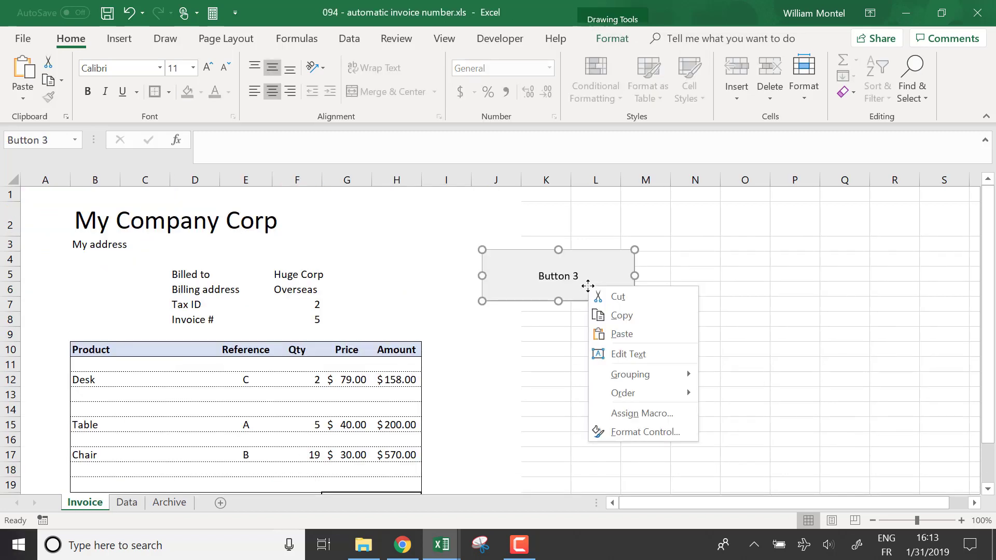
pyautogui.click(643, 349)
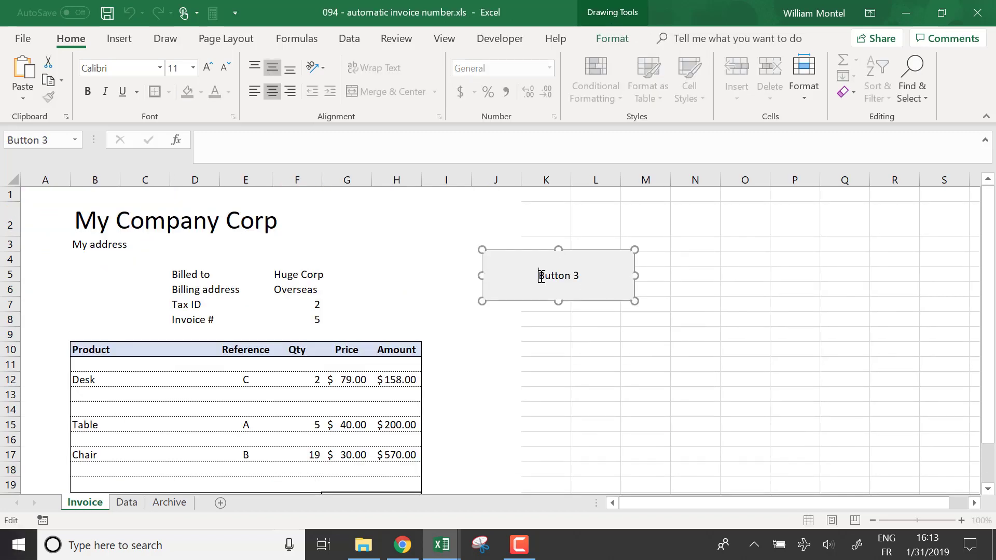
pyautogui.moveTo(541, 276); pyautogui.dragTo(581, 278)
pyautogui.write('aRCHVE')
pyautogui.press('BackSpace')
pyautogui.press('BackSpace')
pyautogui.press('BackSpace')
pyautogui.press('BackSpace')
pyautogui.press('BackSpace')
pyautogui.press('BackSpace')
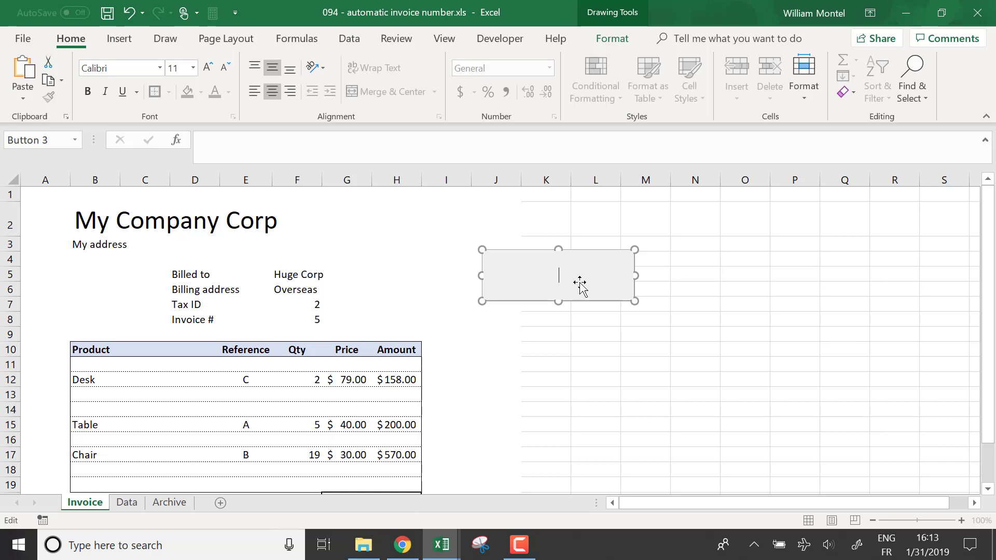
pyautogui.write('Archive invoice')
pyautogui.click(618, 379)
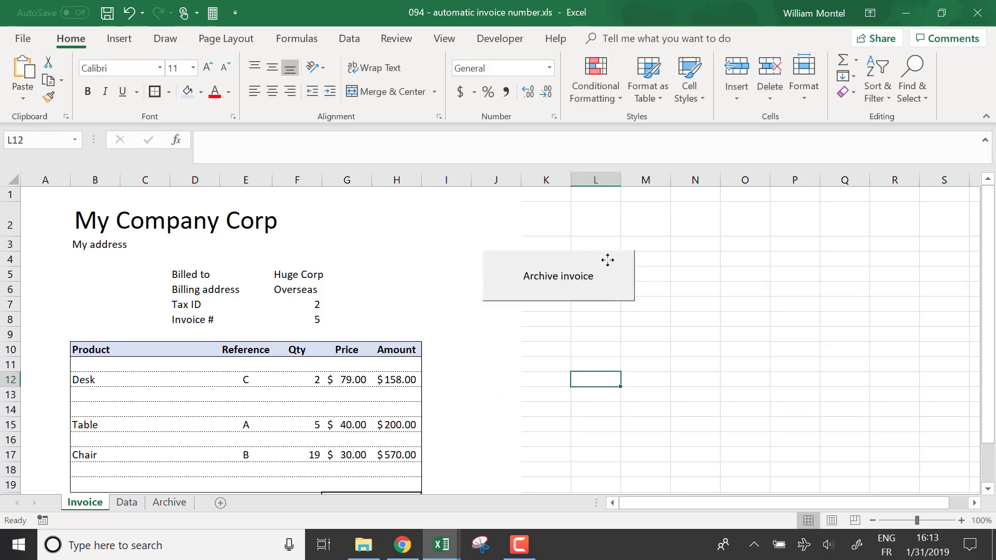
# Move the Archive invoice button up and right, over L2:O4
pyautogui.moveTo(593, 250); pyautogui.dragTo(706, 234)
pyautogui.click(622, 332)
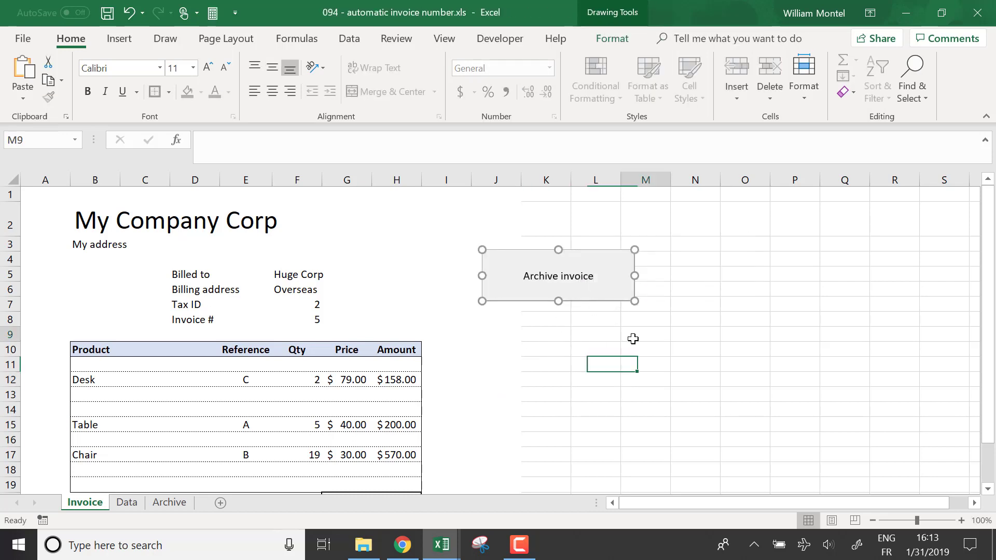
pyautogui.keyDown('ctrl'); pyautogui.click(618, 285); pyautogui.keyUp('ctrl')
pyautogui.moveTo(627, 241); pyautogui.dragTo(740, 210)
pyautogui.click(731, 226)
pyautogui.click(592, 364)
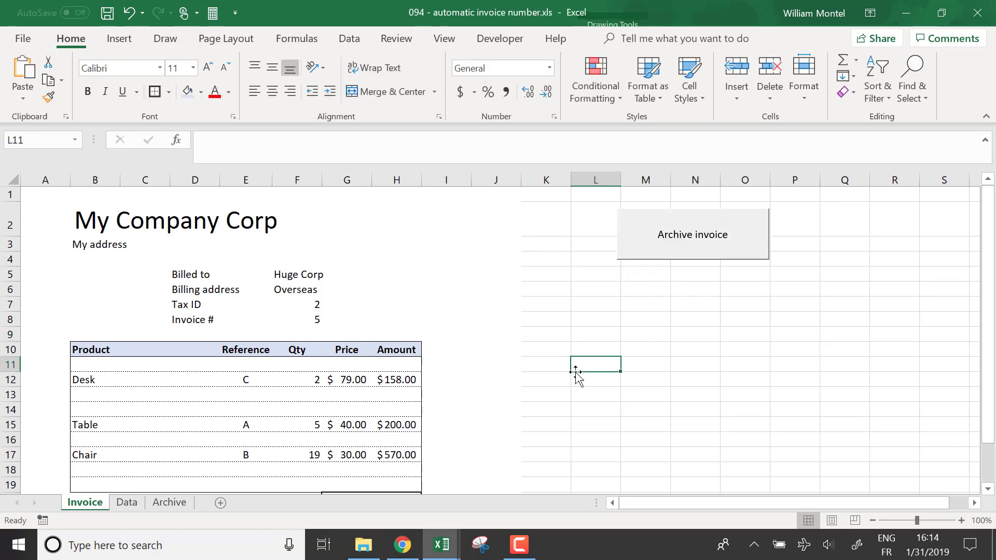
pyautogui.click(318, 316)
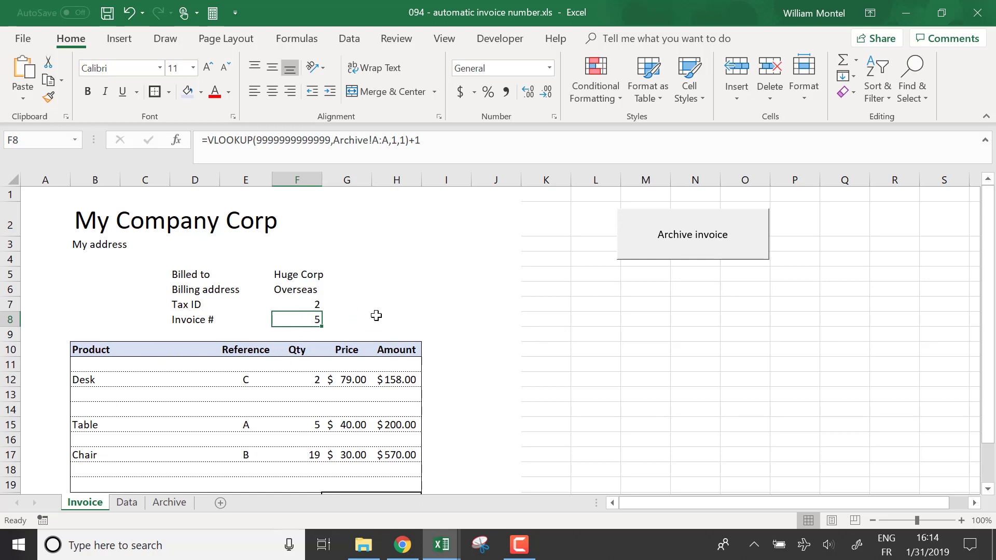
pyautogui.scroll(-1, 378, 313)
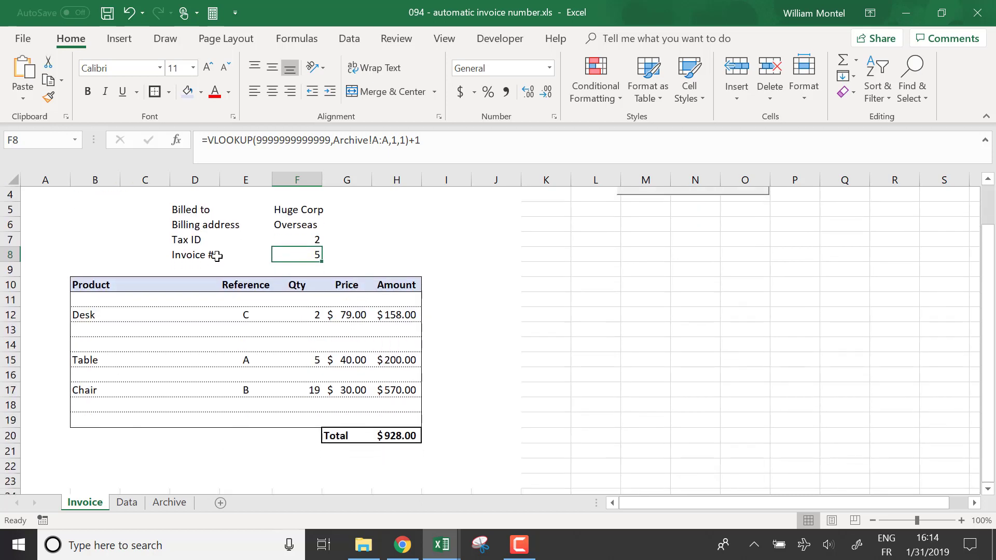
pyautogui.moveTo(96, 300); pyautogui.dragTo(410, 390)
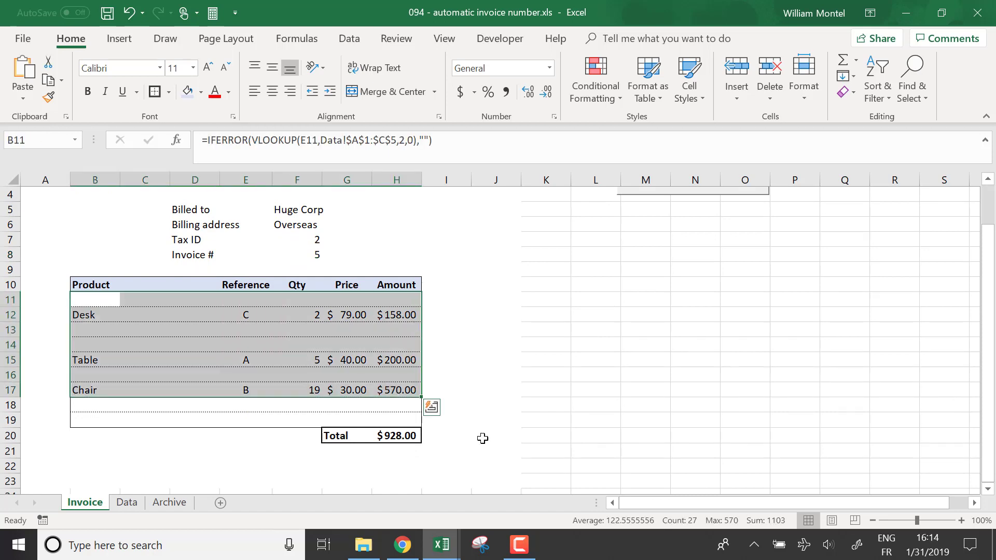
pyautogui.scroll(1, 327, 344)
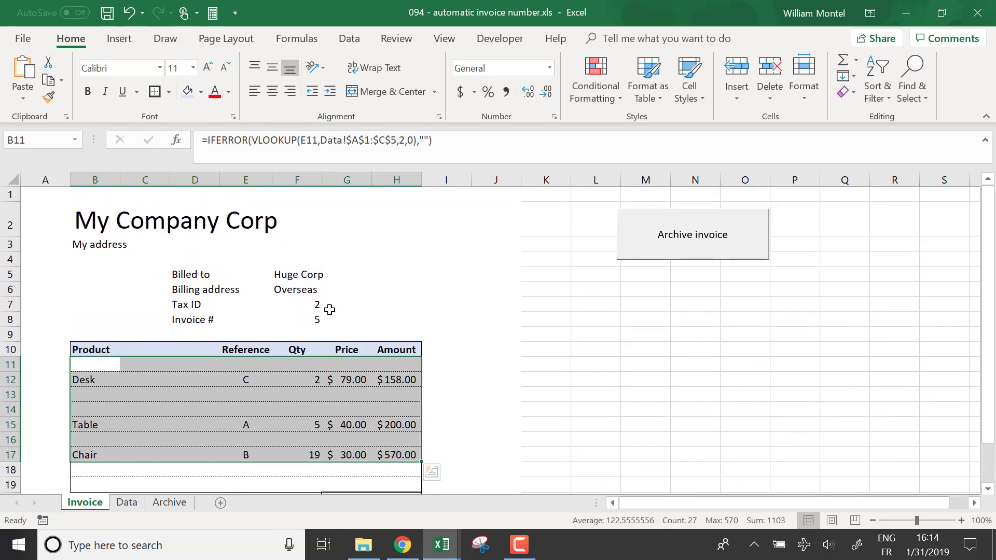
pyautogui.click(515, 293)
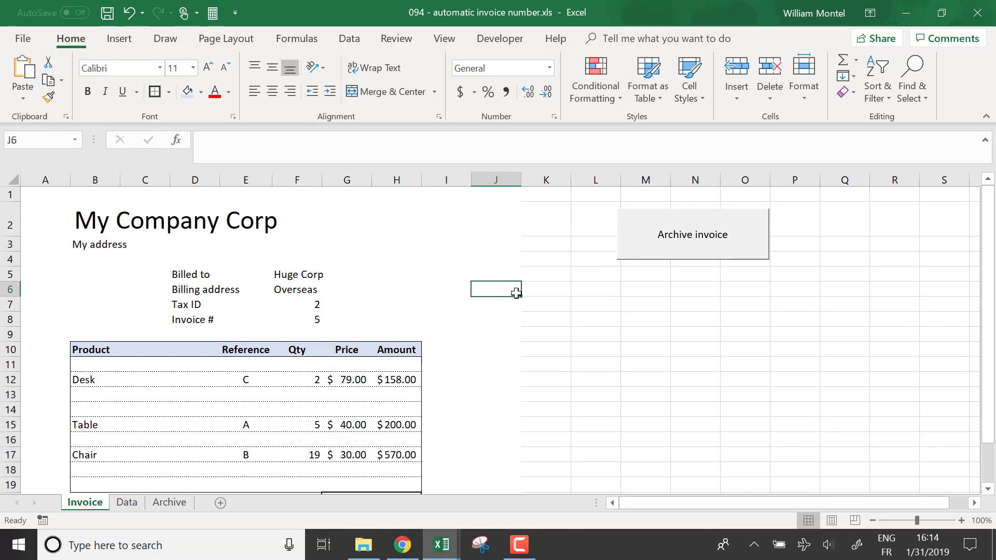